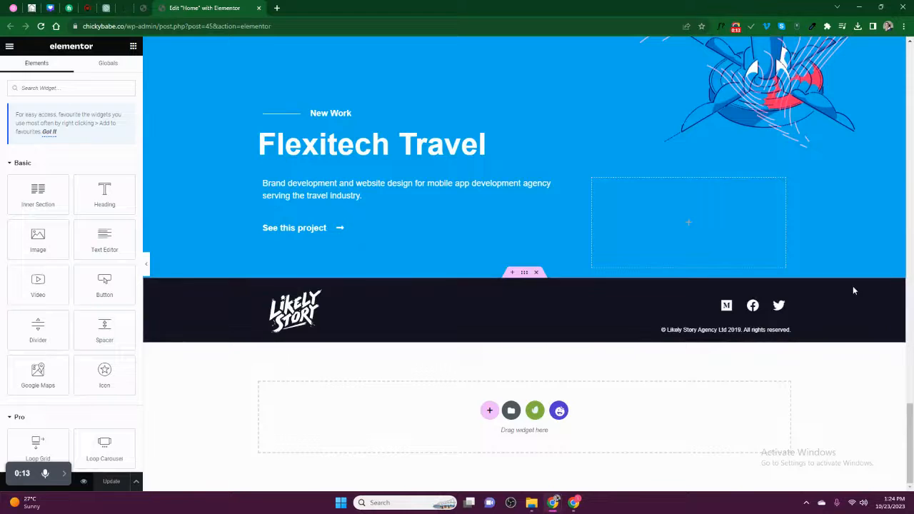
- Add a single-column section below the footer and drop an Icon widget (star) into it
{"action": "scroll", "coordinate": [861, 287], "scroll_direction": "up", "scroll_amount": 1}
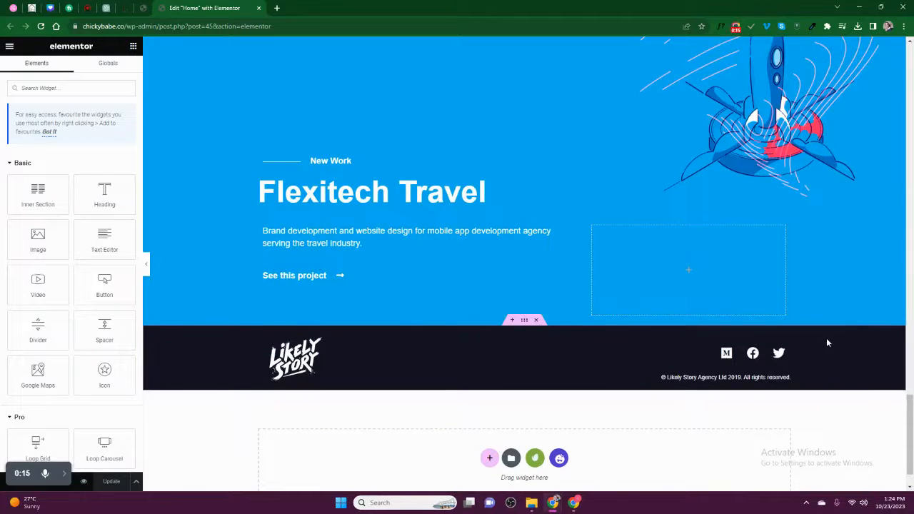
{"action": "scroll", "coordinate": [826, 338], "scroll_direction": "up", "scroll_amount": 8}
{"action": "scroll", "coordinate": [809, 335], "scroll_direction": "down", "scroll_amount": 3}
{"action": "scroll", "coordinate": [811, 340], "scroll_direction": "up", "scroll_amount": 5}
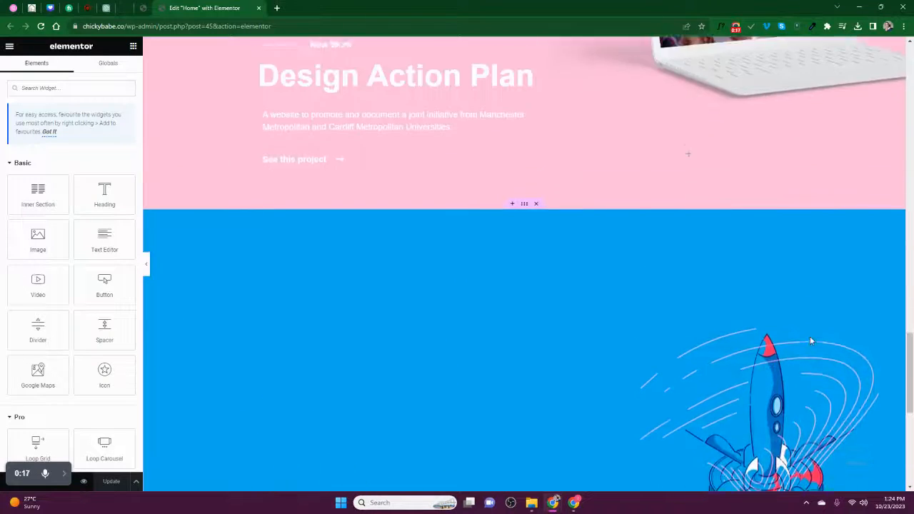
{"action": "scroll", "coordinate": [663, 280], "scroll_direction": "down", "scroll_amount": 10}
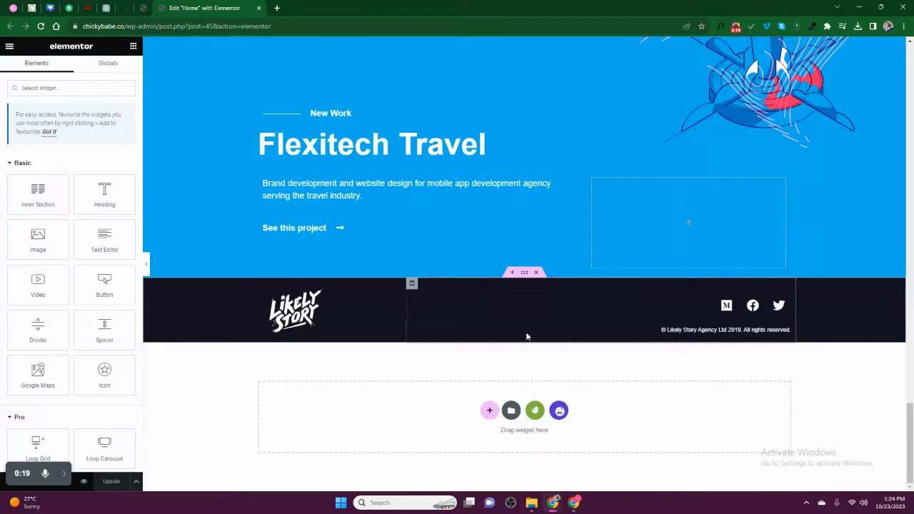
{"action": "left_click", "coordinate": [488, 411]}
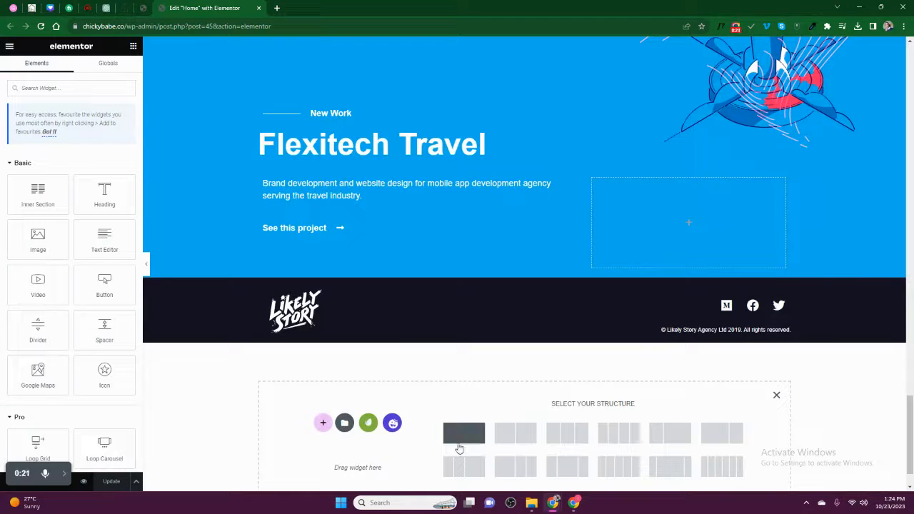
{"action": "left_click", "coordinate": [463, 435]}
{"action": "left_click", "coordinate": [524, 357]}
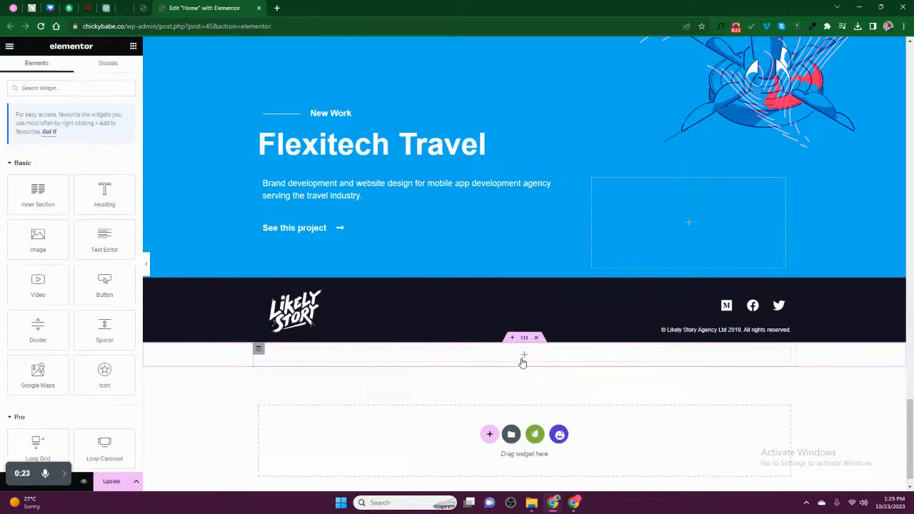
{"action": "left_click_drag", "start_coordinate": [98, 379], "coordinate": [315, 359]}
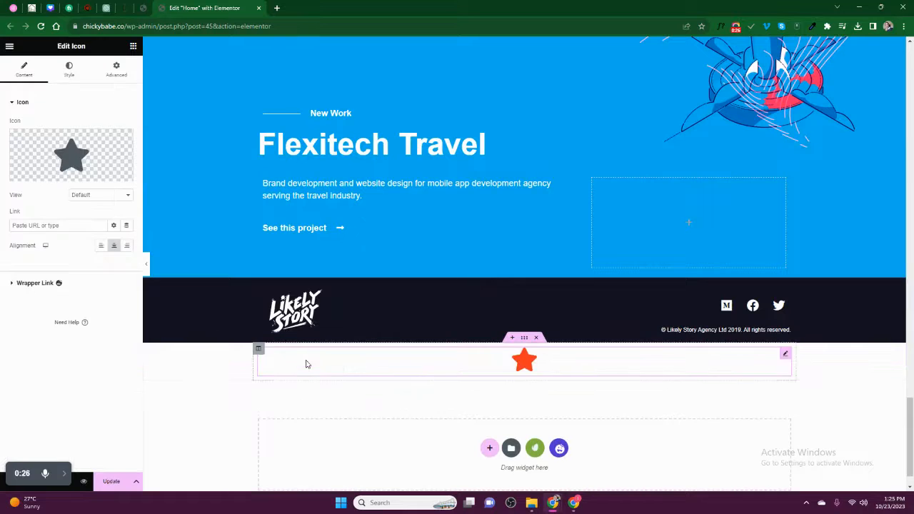
- Set the new section's content width to Full Width and pick a column gap
{"action": "left_click", "coordinate": [524, 338]}
{"action": "left_click", "coordinate": [91, 126]}
{"action": "left_click", "coordinate": [90, 134]}
{"action": "left_click", "coordinate": [84, 126]}
{"action": "left_click", "coordinate": [87, 141]}
{"action": "left_click", "coordinate": [87, 148]}
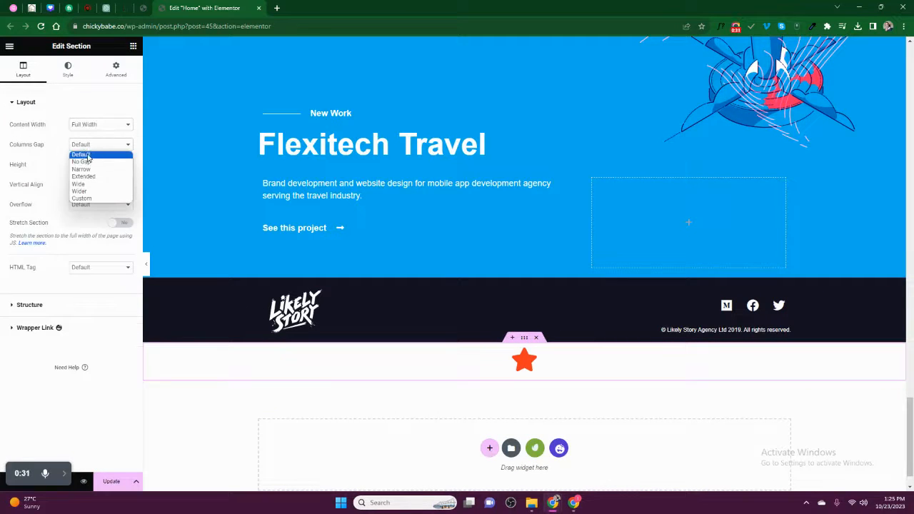
{"action": "left_click", "coordinate": [84, 159]}
- Give the section 10 px top and bottom padding in its Advanced settings
{"action": "left_click", "coordinate": [524, 356]}
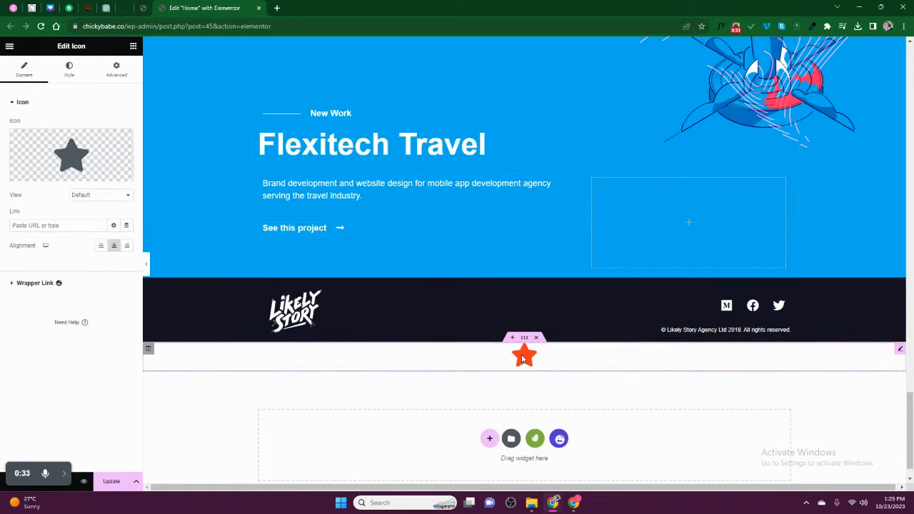
{"action": "left_click", "coordinate": [524, 337]}
{"action": "left_click", "coordinate": [117, 65]}
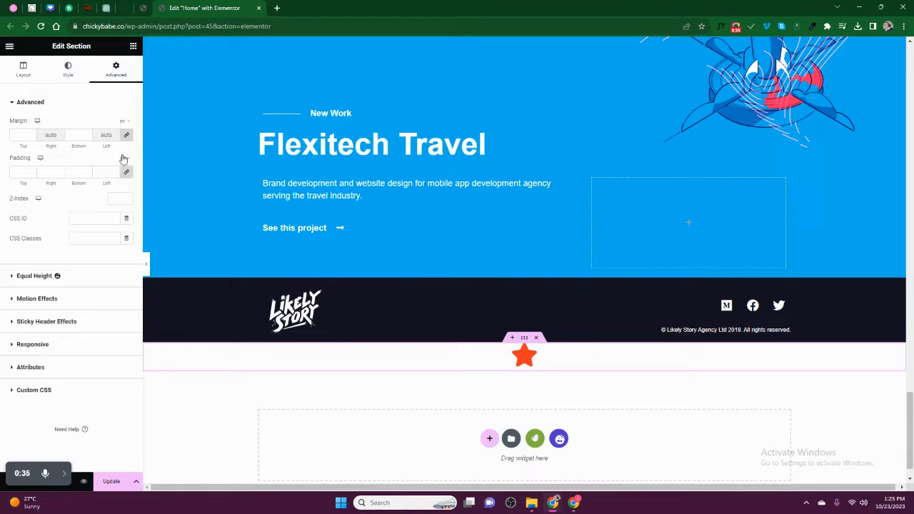
{"action": "left_click", "coordinate": [69, 171]}
{"action": "type", "text": "10"}
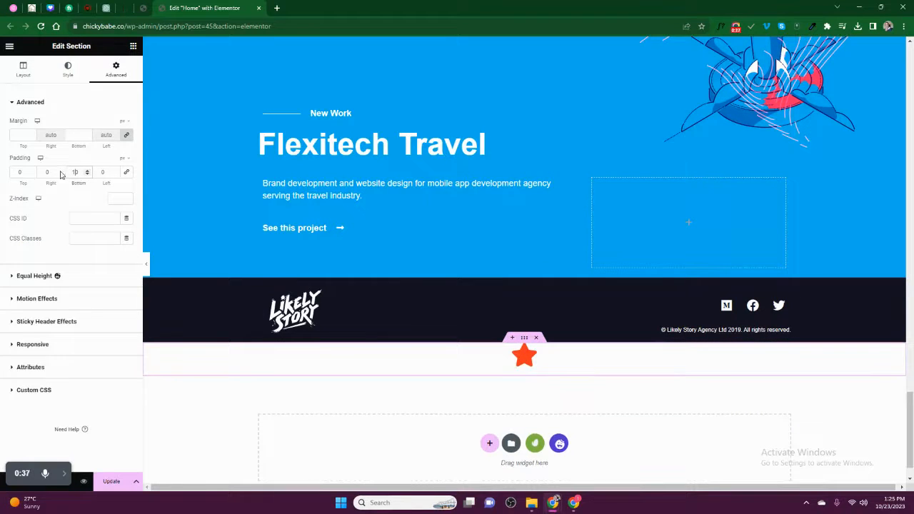
{"action": "type", "text": "1"}
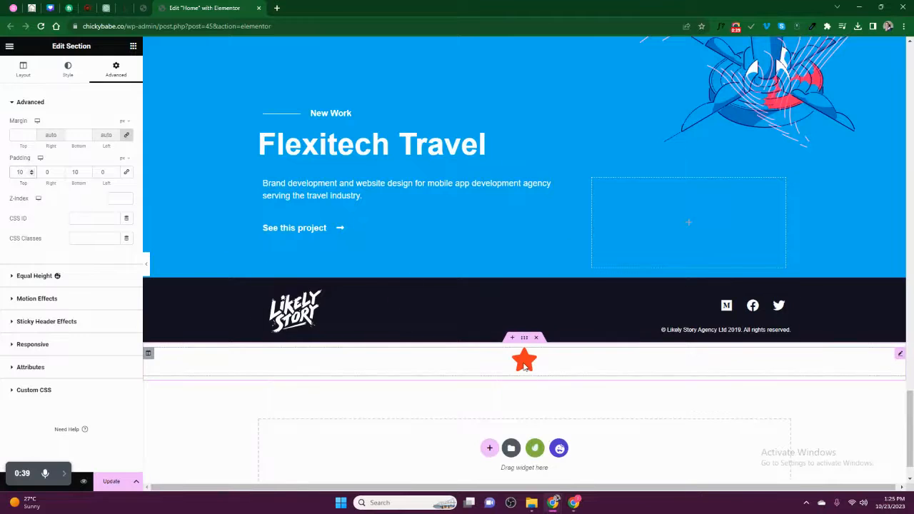
{"action": "left_click", "coordinate": [525, 364]}
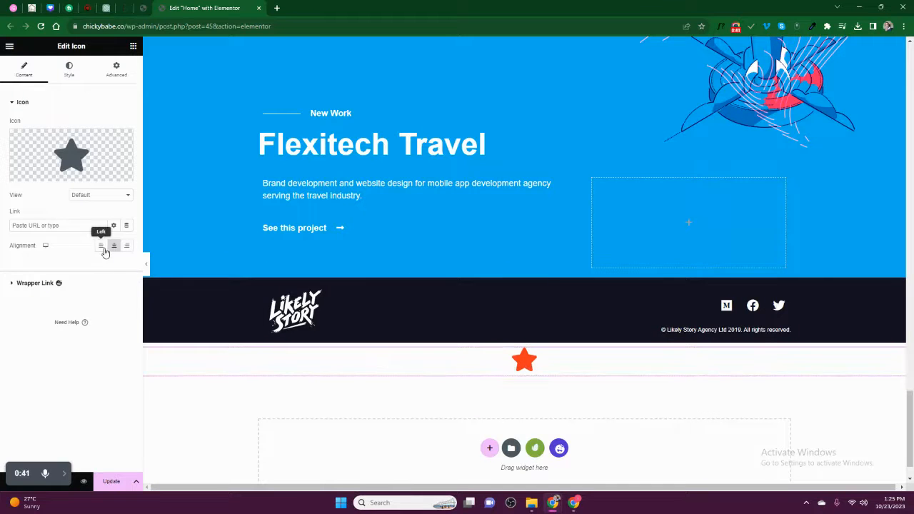
{"action": "left_click", "coordinate": [127, 245]}
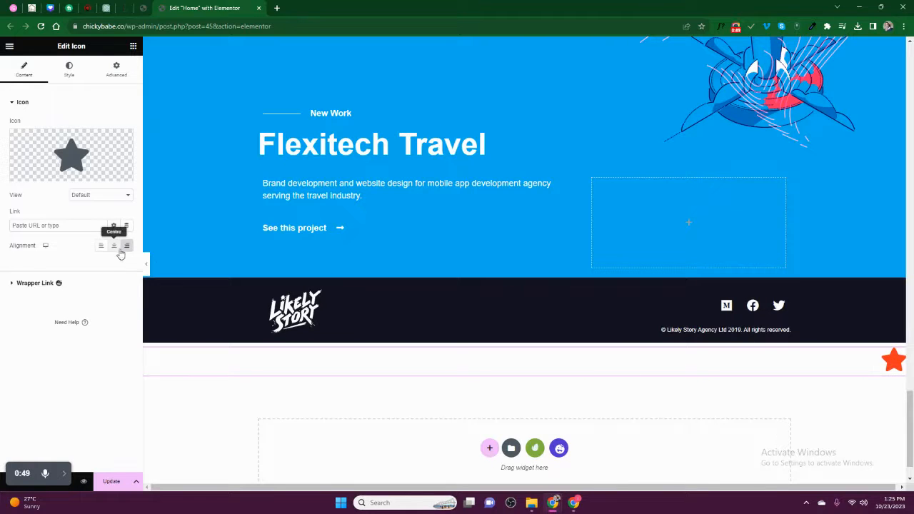
{"action": "left_click", "coordinate": [146, 262]}
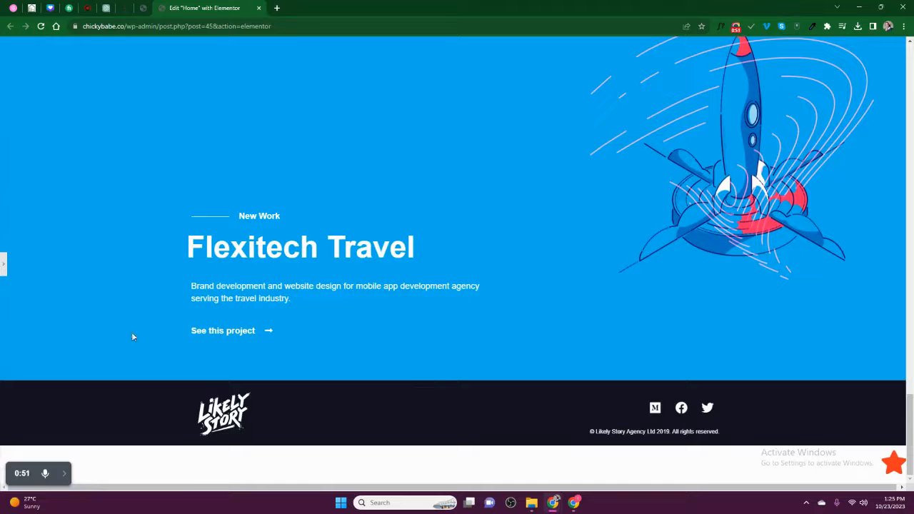
{"action": "left_click", "coordinate": [2, 267]}
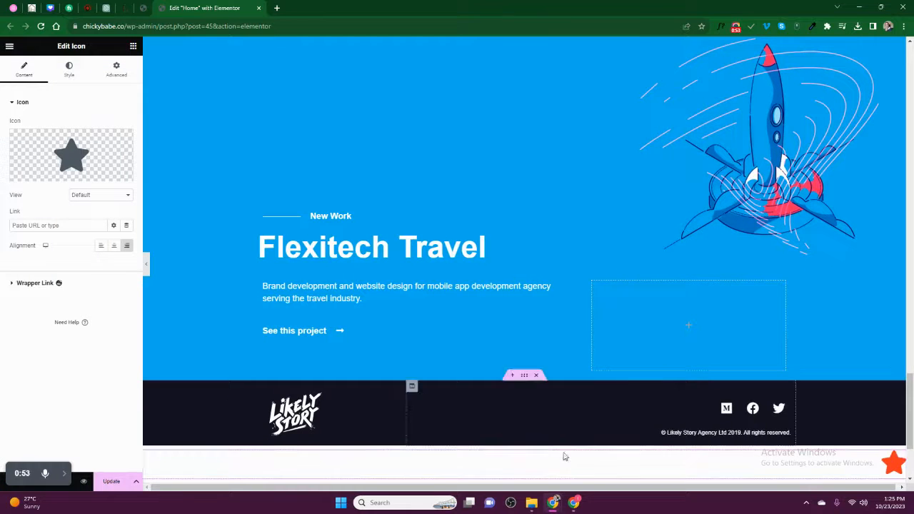
{"action": "left_click", "coordinate": [113, 245]}
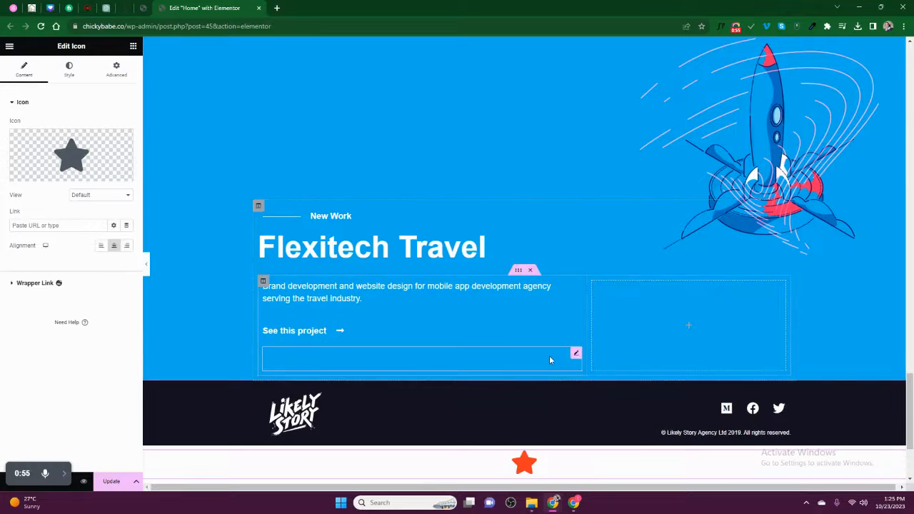
{"action": "left_click", "coordinate": [147, 267]}
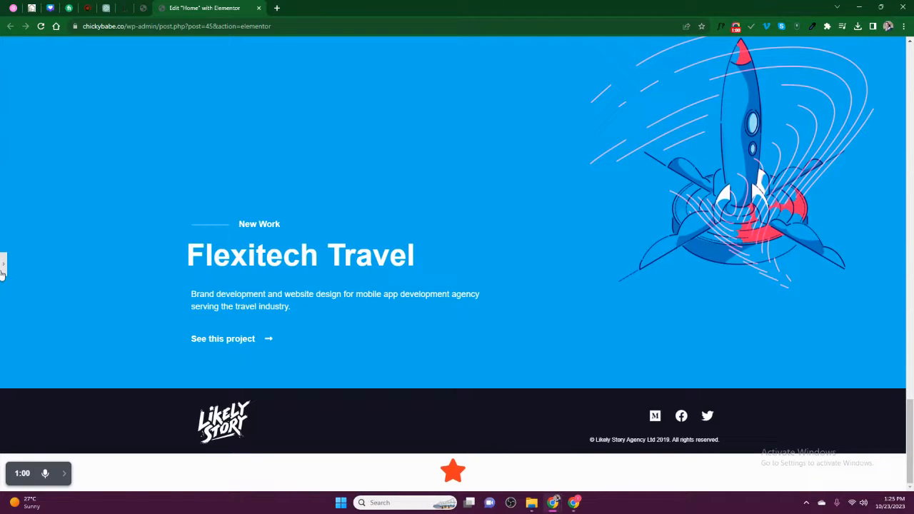
{"action": "left_click", "coordinate": [3, 264]}
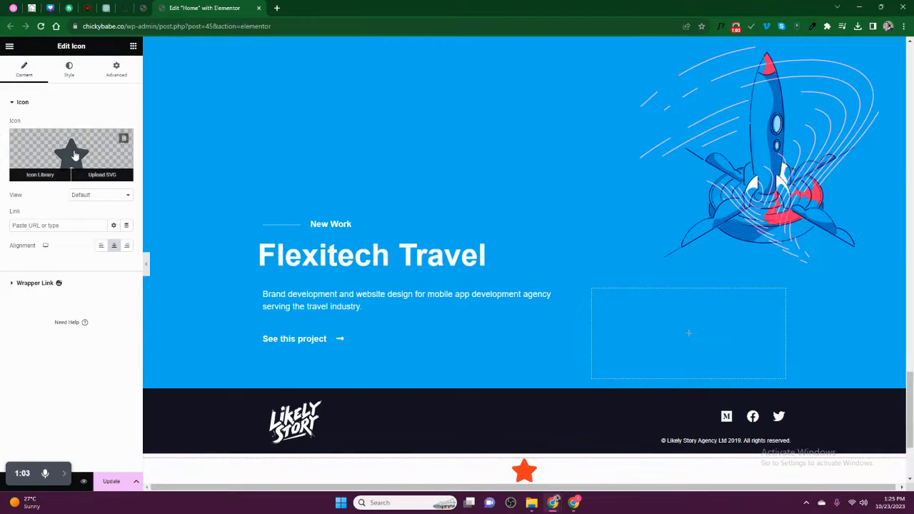
- Replace the star with the solid phone icon found by searching 'phone' in the Icon Library
{"action": "left_click", "coordinate": [75, 156]}
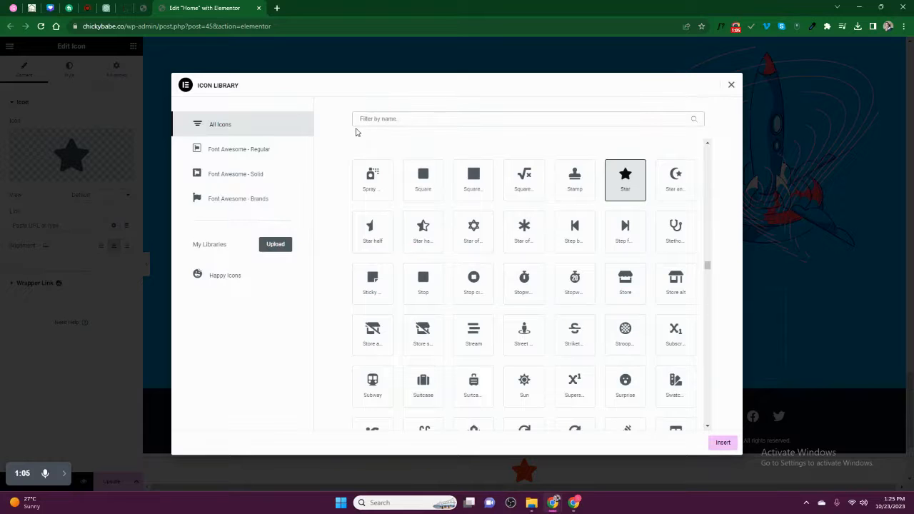
{"action": "type", "text": "phone"}
{"action": "left_click", "coordinate": [432, 243]}
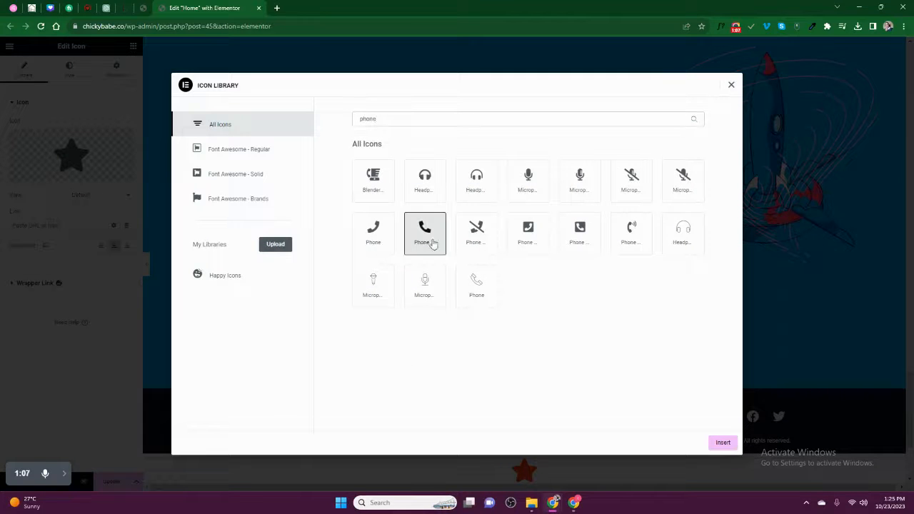
{"action": "left_click", "coordinate": [728, 442]}
- Set the icon's View to Stacked with a Square shape
{"action": "scroll", "coordinate": [571, 368], "scroll_direction": "down", "scroll_amount": 2}
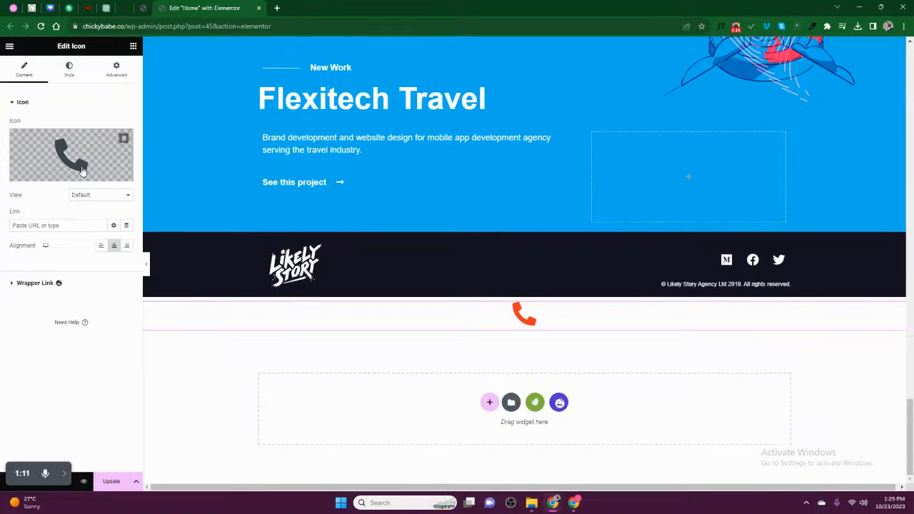
{"action": "left_click", "coordinate": [82, 194]}
{"action": "left_click", "coordinate": [82, 208]}
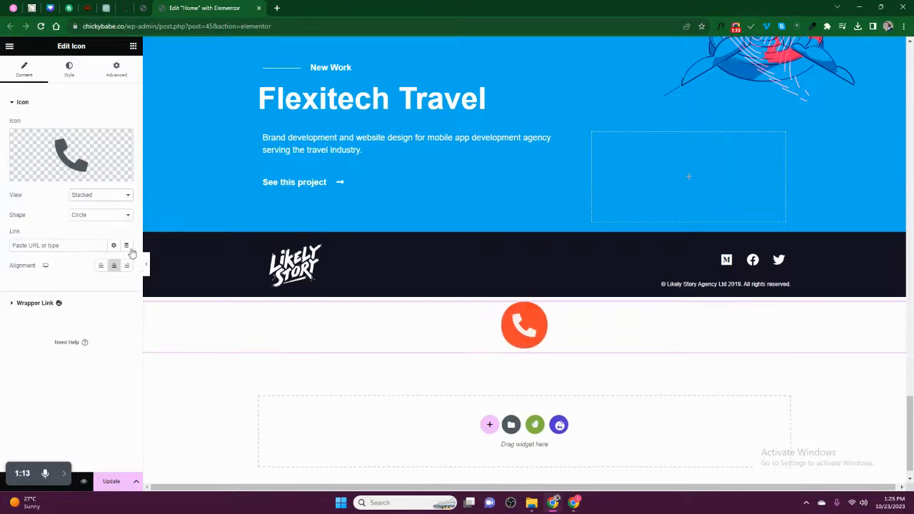
{"action": "left_click", "coordinate": [86, 215]}
{"action": "left_click", "coordinate": [81, 225]}
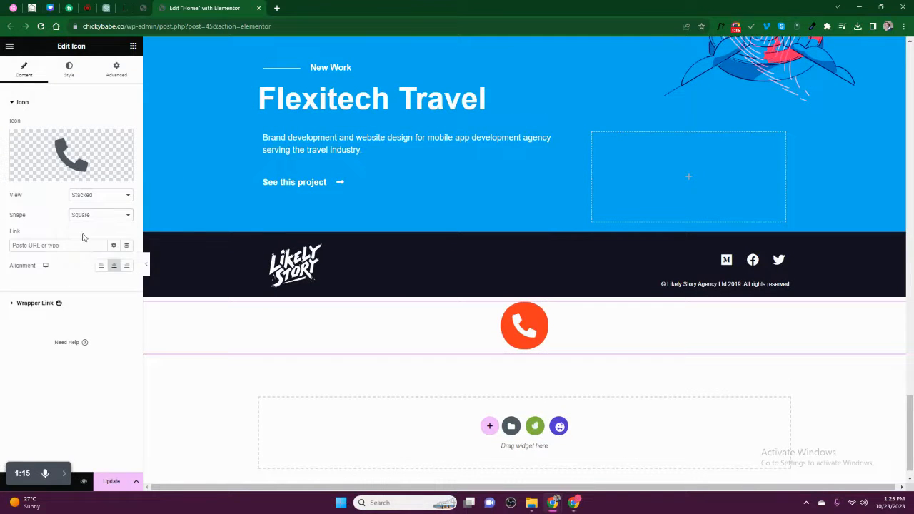
{"action": "left_click", "coordinate": [69, 70]}
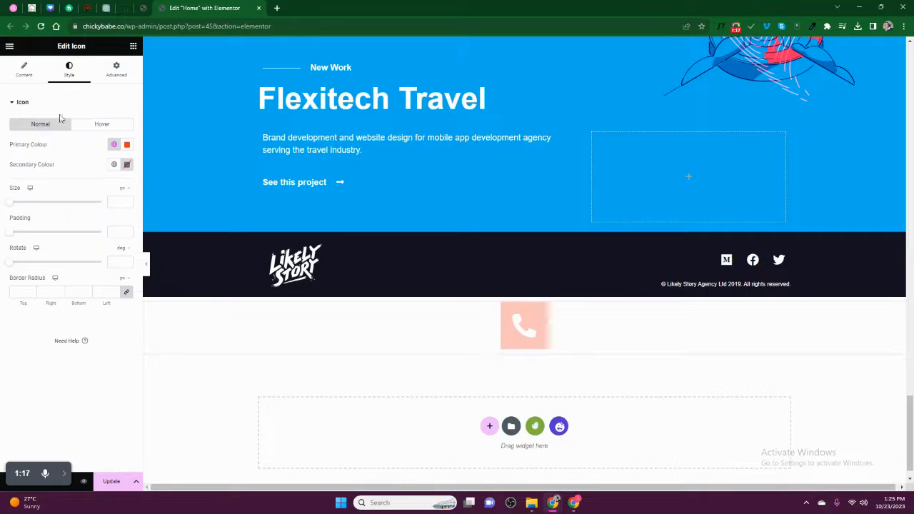
- Set the icon's secondary colour to #fff and save the page
{"action": "left_click", "coordinate": [127, 165]}
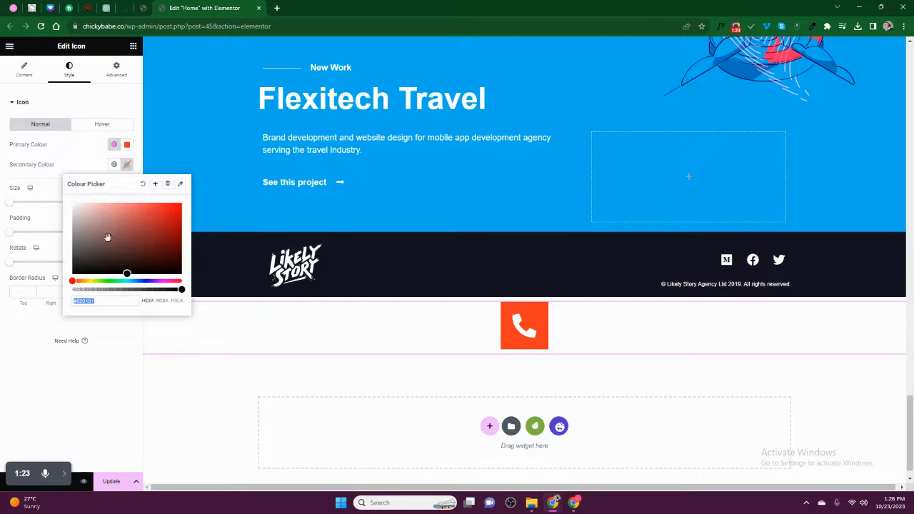
{"action": "type", "text": "#fff"}
{"action": "left_click", "coordinate": [40, 314]}
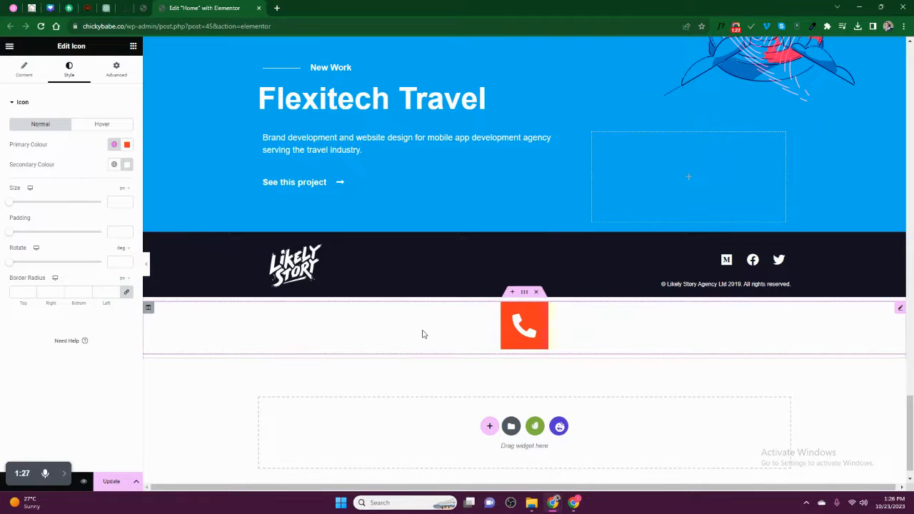
{"action": "left_click", "coordinate": [123, 482]}
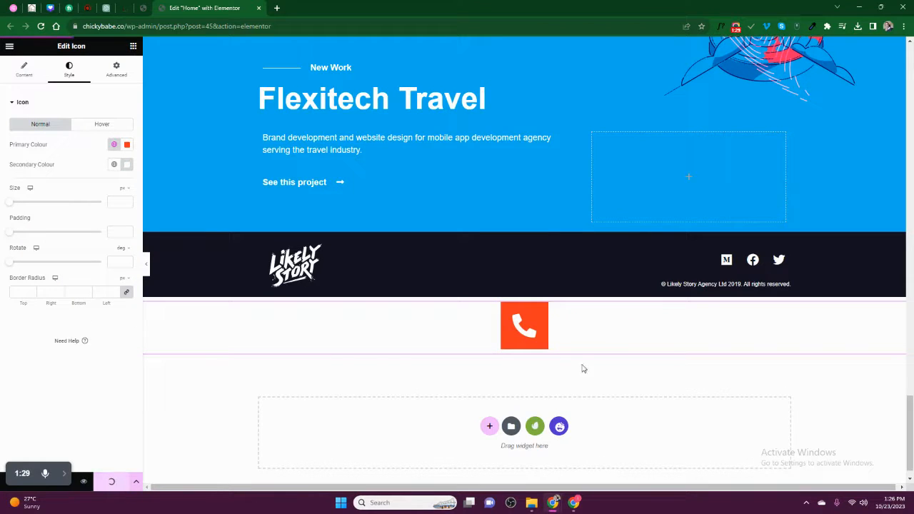
- Give the icon a 4 px border radius, size 27, and save with Update
{"action": "left_click", "coordinate": [77, 294]}
{"action": "type", "text": "4"}
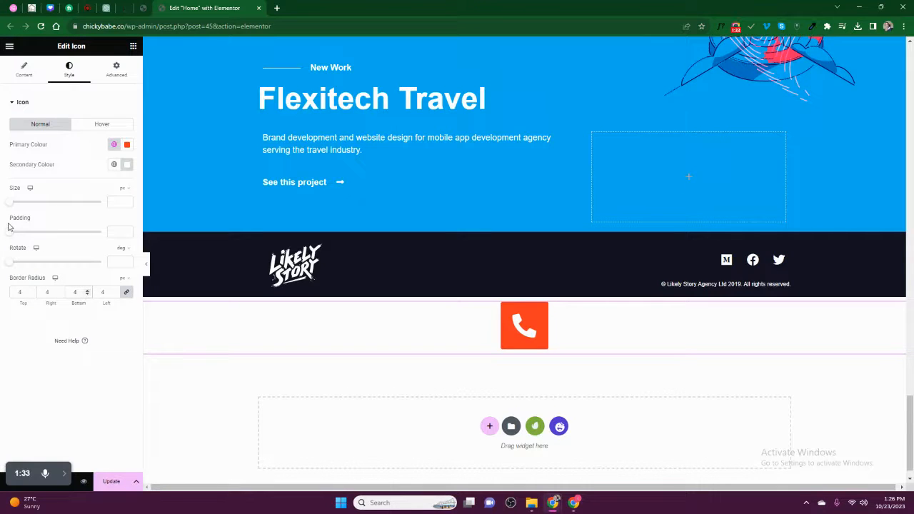
{"action": "left_click_drag", "start_coordinate": [11, 207], "coordinate": [19, 210]}
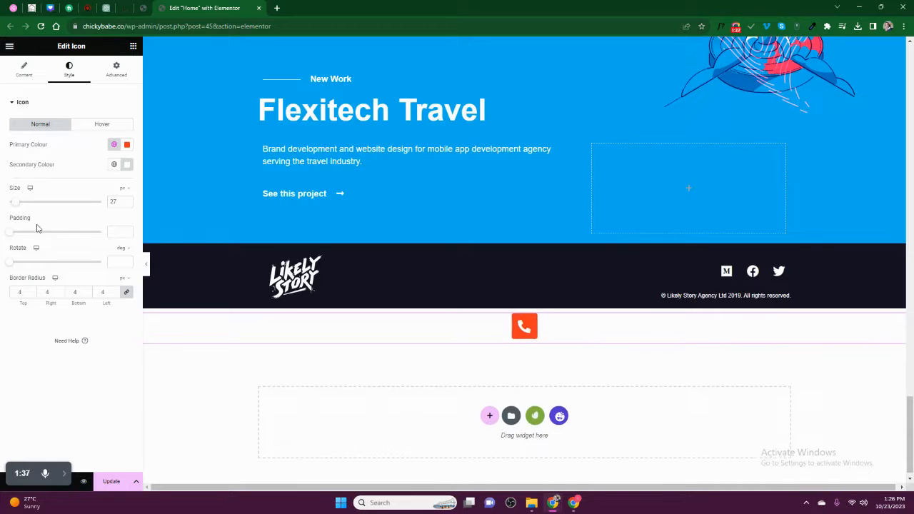
{"action": "left_click", "coordinate": [112, 481]}
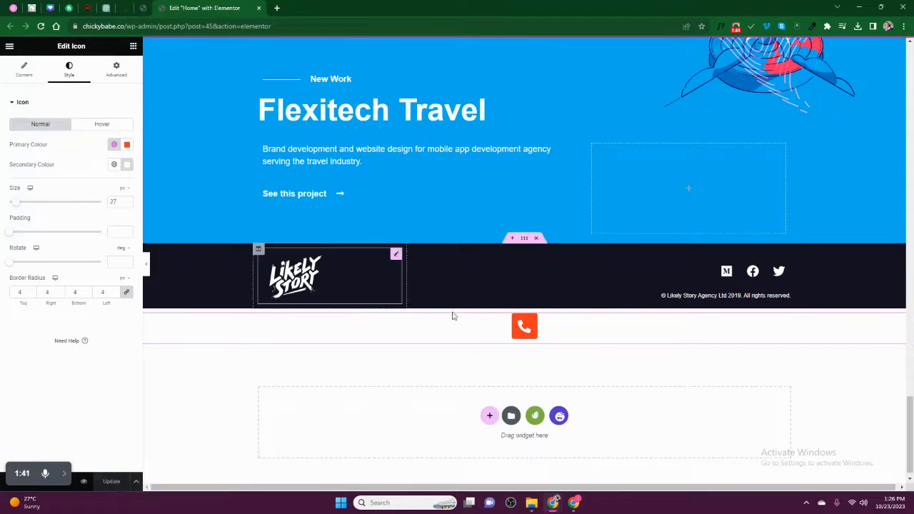
- On the Content tab, link the icon through the Contact URL dynamic tag
{"action": "left_click", "coordinate": [24, 67]}
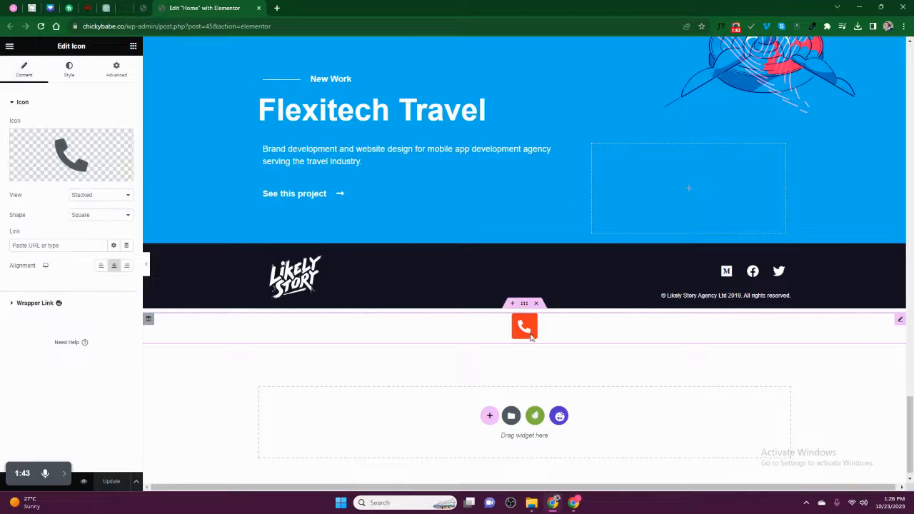
{"action": "left_click", "coordinate": [125, 246]}
{"action": "scroll", "coordinate": [54, 311], "scroll_direction": "down", "scroll_amount": 5}
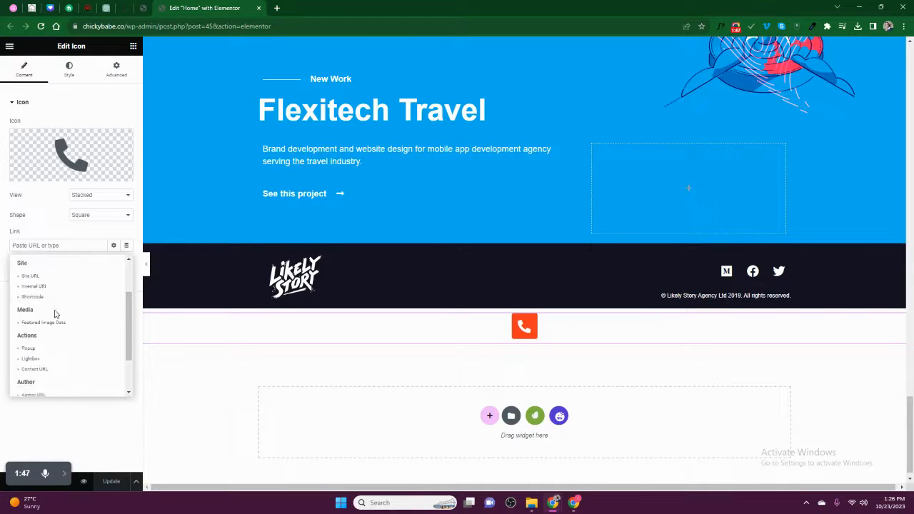
{"action": "left_click", "coordinate": [33, 336]}
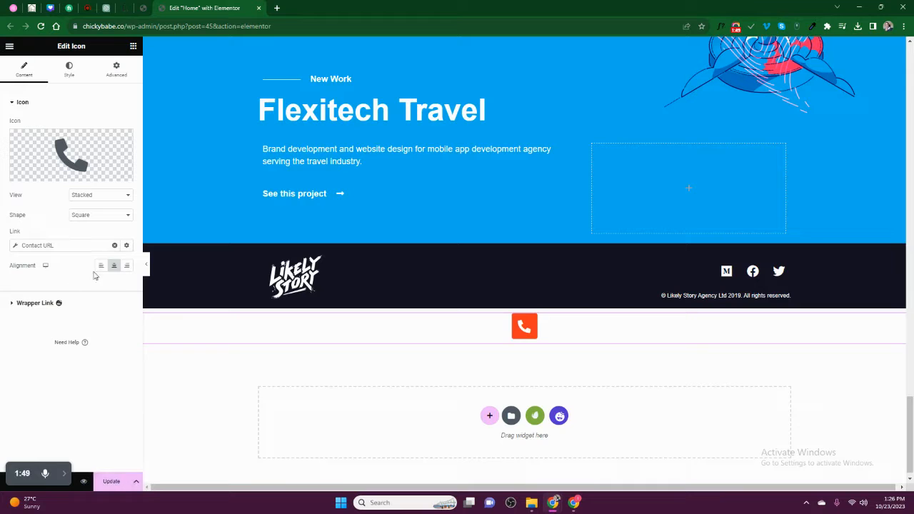
- Set the Contact URL type to Tel, enter the business phone number, and save
{"action": "left_click", "coordinate": [15, 246]}
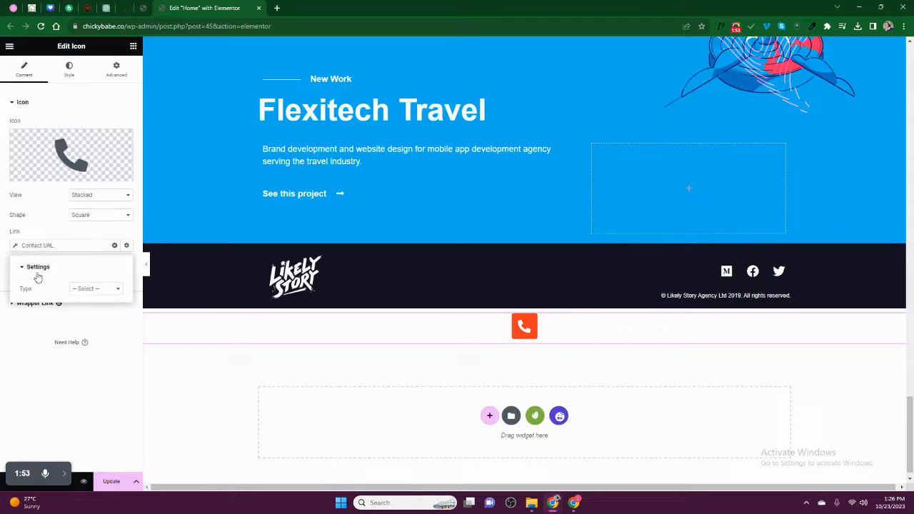
{"action": "left_click", "coordinate": [93, 291]}
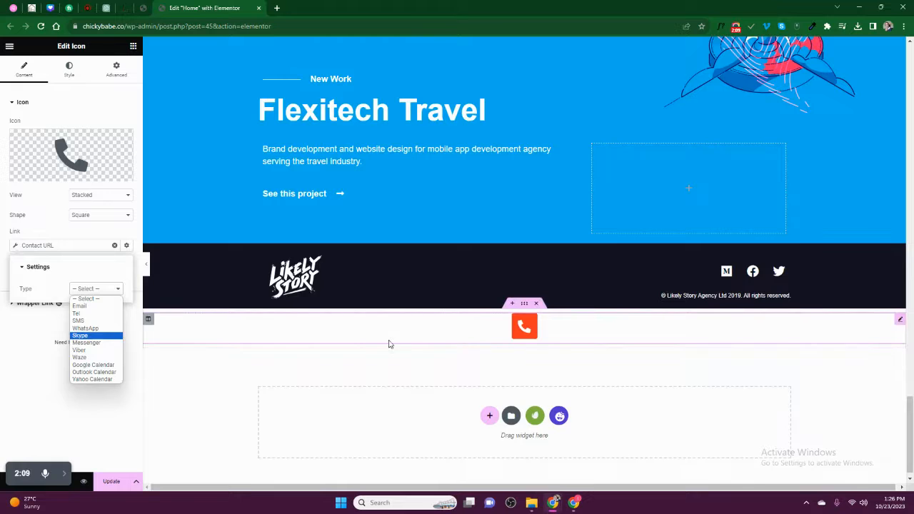
{"action": "left_click", "coordinate": [88, 316]}
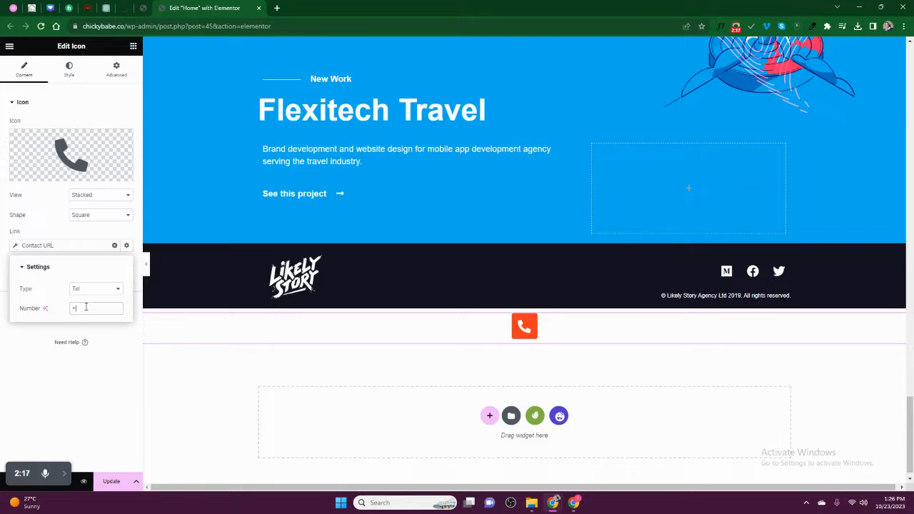
{"action": "left_click", "coordinate": [86, 307]}
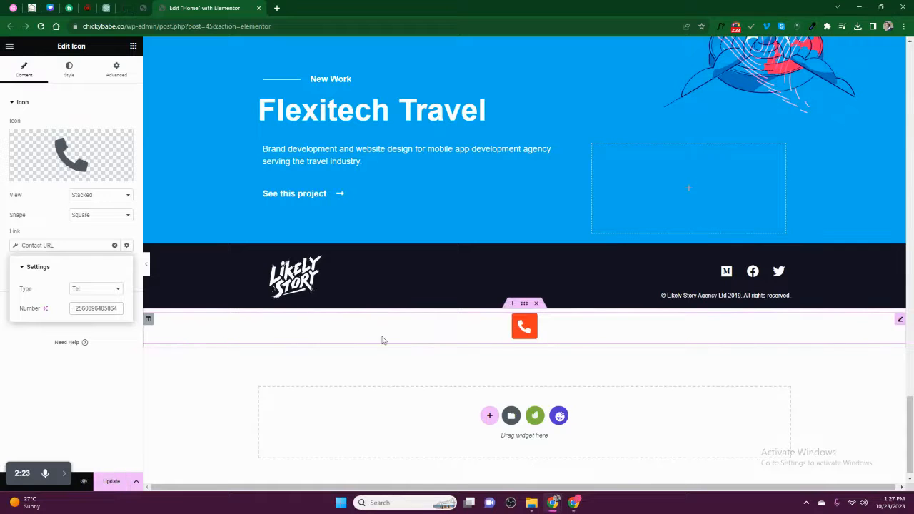
{"action": "left_click", "coordinate": [116, 482]}
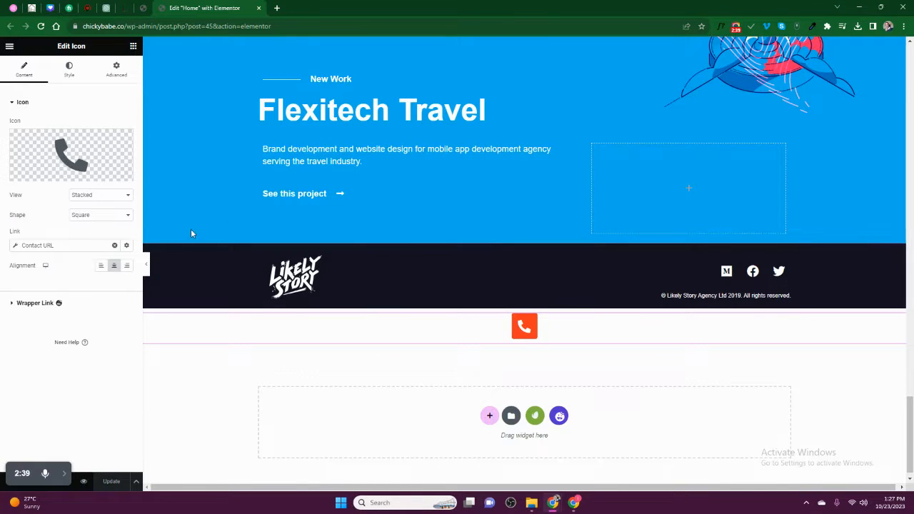
- Set the icon's Position to Fixed in the Advanced tab
{"action": "left_click", "coordinate": [117, 75]}
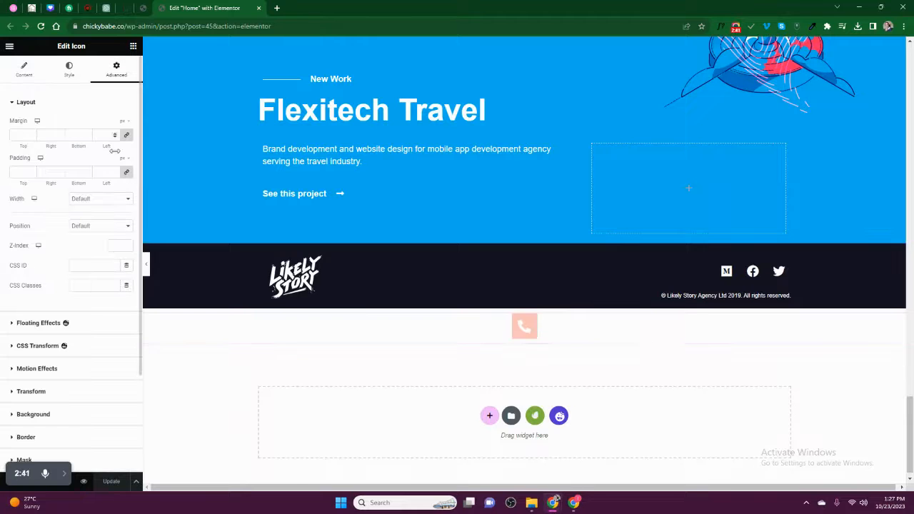
{"action": "left_click", "coordinate": [94, 227]}
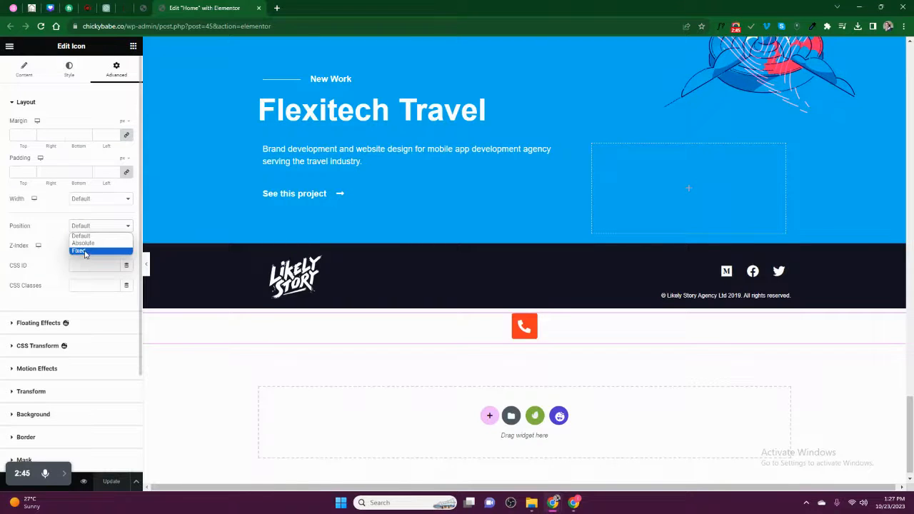
{"action": "left_click", "coordinate": [84, 251]}
{"action": "scroll", "coordinate": [410, 285], "scroll_direction": "up", "scroll_amount": 5}
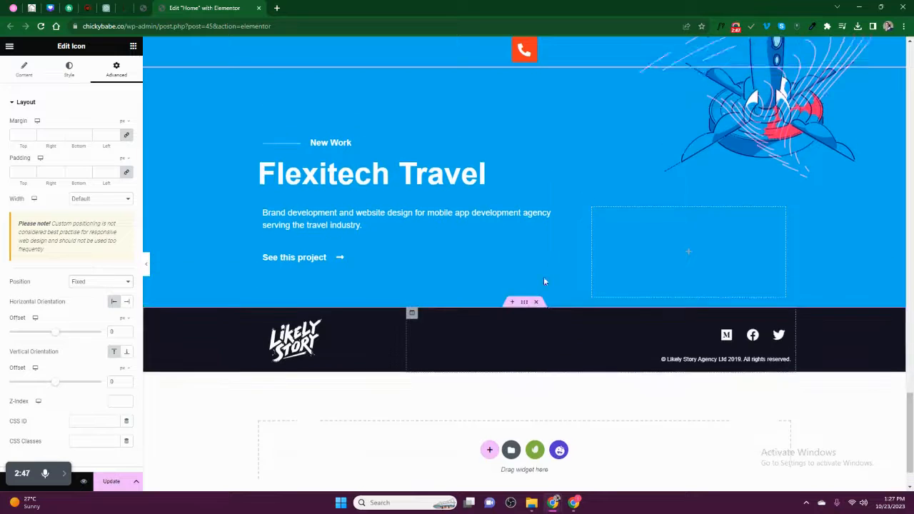
{"action": "scroll", "coordinate": [539, 285], "scroll_direction": "up", "scroll_amount": 10}
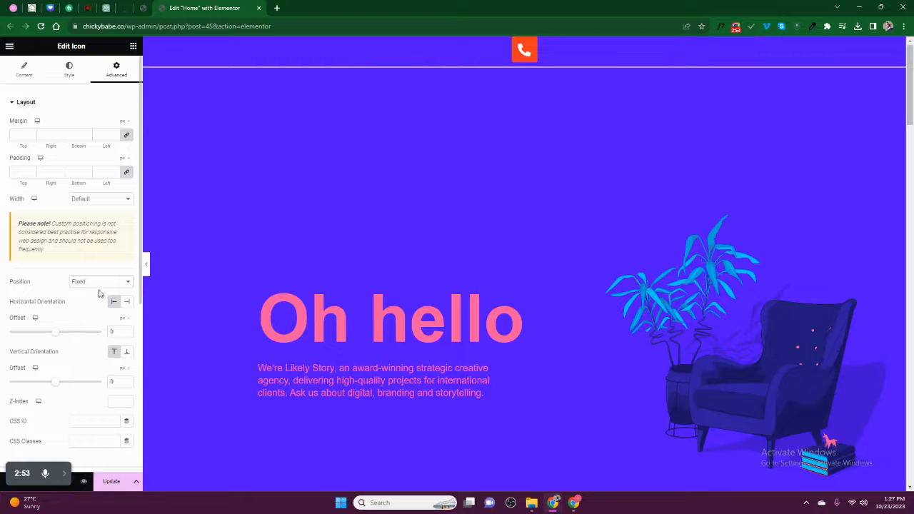
- Anchor the icon to the Right and Bottom with Inline (auto) width
{"action": "left_click", "coordinate": [126, 304]}
{"action": "scroll", "coordinate": [84, 321], "scroll_direction": "down", "scroll_amount": 1}
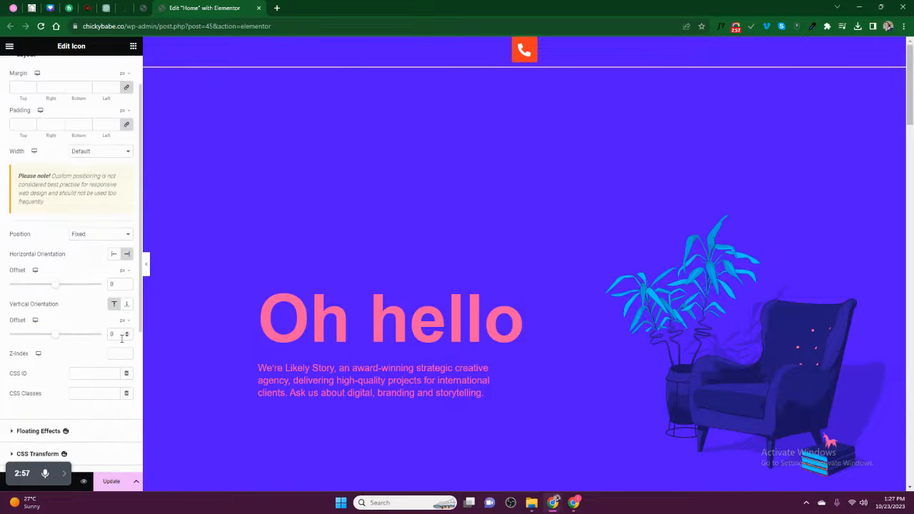
{"action": "left_click", "coordinate": [126, 304]}
{"action": "scroll", "coordinate": [454, 302], "scroll_direction": "down", "scroll_amount": 6}
{"action": "scroll", "coordinate": [471, 264], "scroll_direction": "down", "scroll_amount": 15}
{"action": "scroll", "coordinate": [486, 250], "scroll_direction": "up", "scroll_amount": 5}
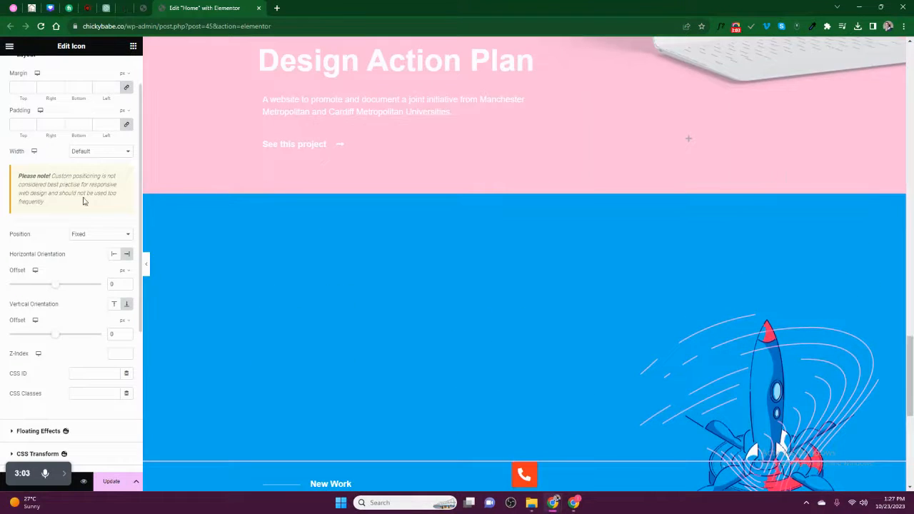
{"action": "left_click", "coordinate": [80, 154]}
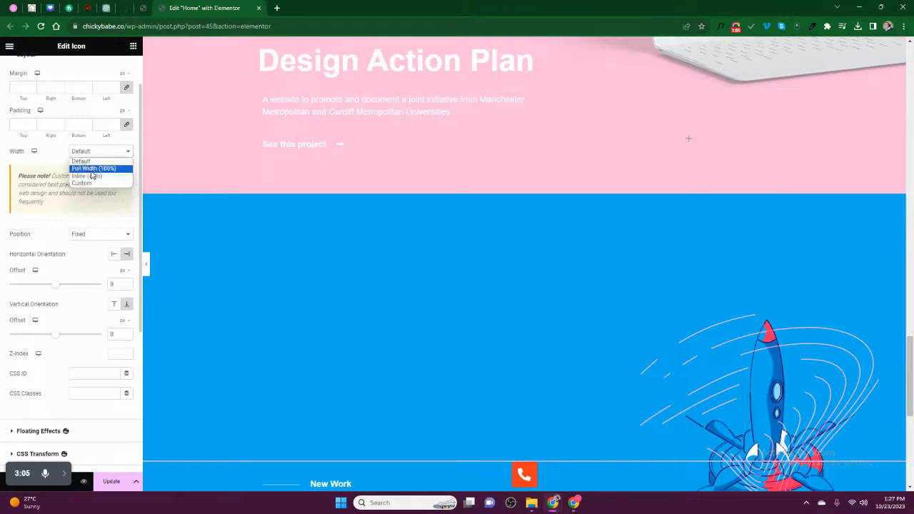
{"action": "left_click", "coordinate": [91, 176]}
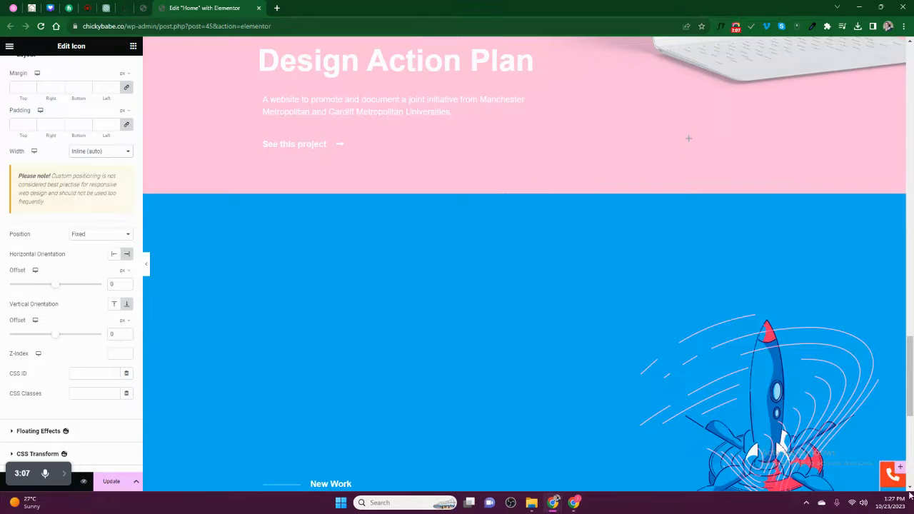
- Preview the page with the editing panel hidden, then bring the panel back
{"action": "left_click", "coordinate": [148, 265]}
{"action": "scroll", "coordinate": [890, 483], "scroll_direction": "down", "scroll_amount": 4}
{"action": "scroll", "coordinate": [890, 483], "scroll_direction": "up", "scroll_amount": 4}
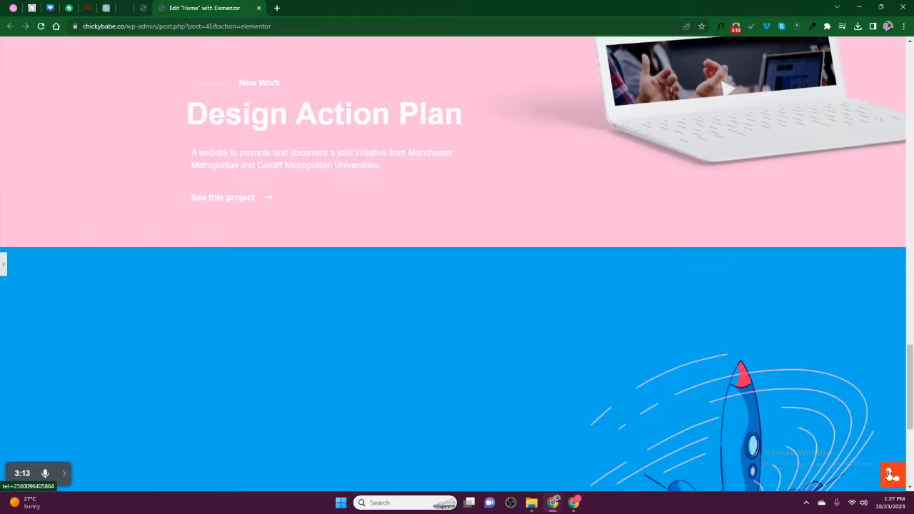
{"action": "left_click", "coordinate": [4, 264]}
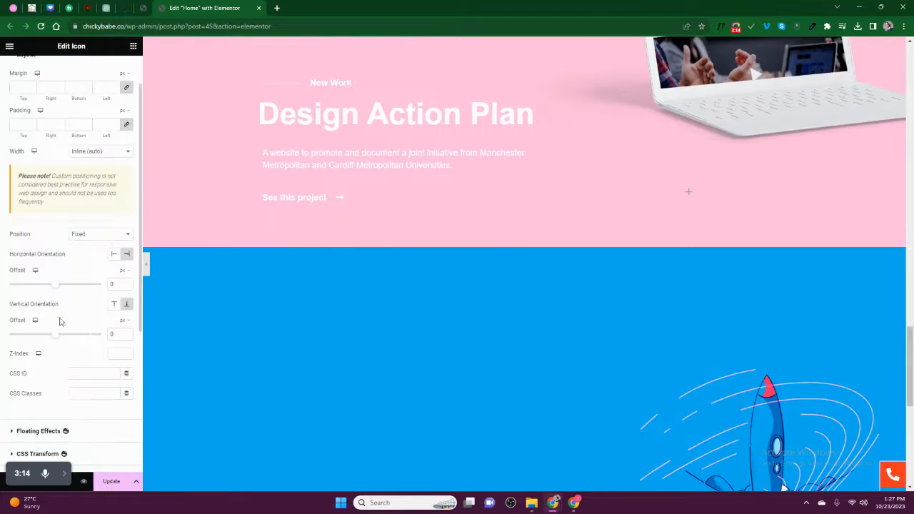
- Set the horizontal offset to 20 px and check the pinned icon while scrolling
{"action": "left_click", "coordinate": [127, 284]}
{"action": "left_click", "coordinate": [127, 283]}
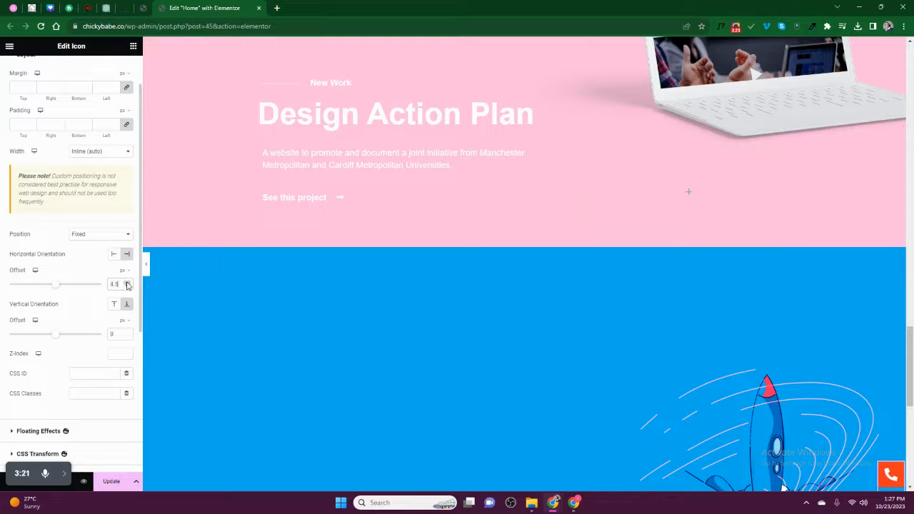
{"action": "left_click_drag", "start_coordinate": [55, 286], "coordinate": [56, 287]}
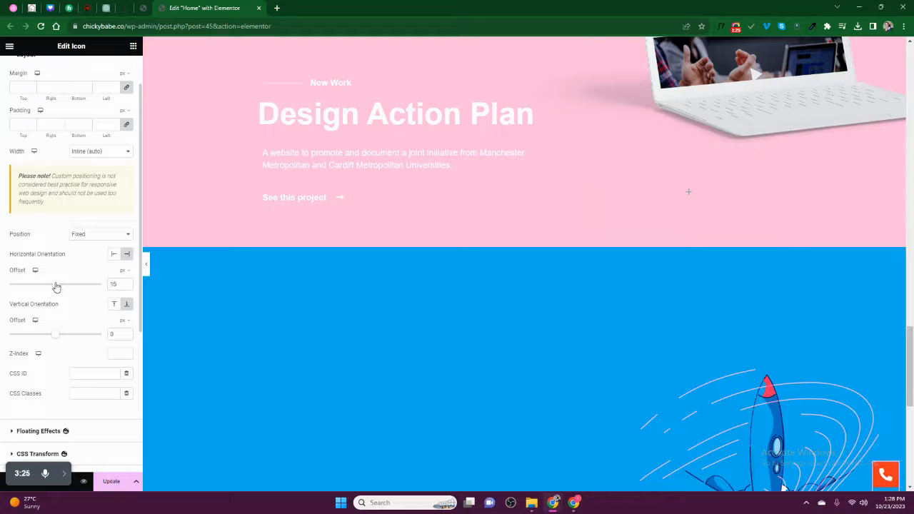
{"action": "type", "text": "20"}
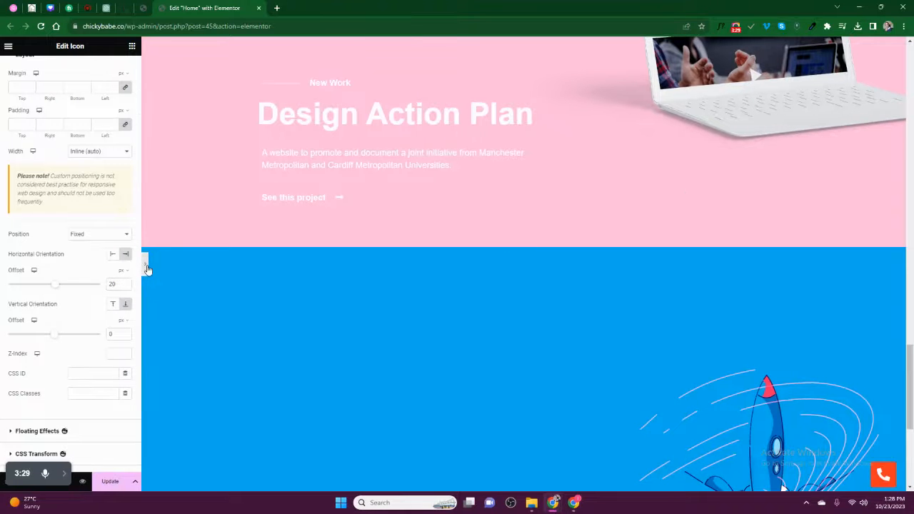
{"action": "left_click", "coordinate": [146, 264]}
{"action": "scroll", "coordinate": [374, 378], "scroll_direction": "down", "scroll_amount": 3}
{"action": "scroll", "coordinate": [388, 380], "scroll_direction": "up", "scroll_amount": 10}
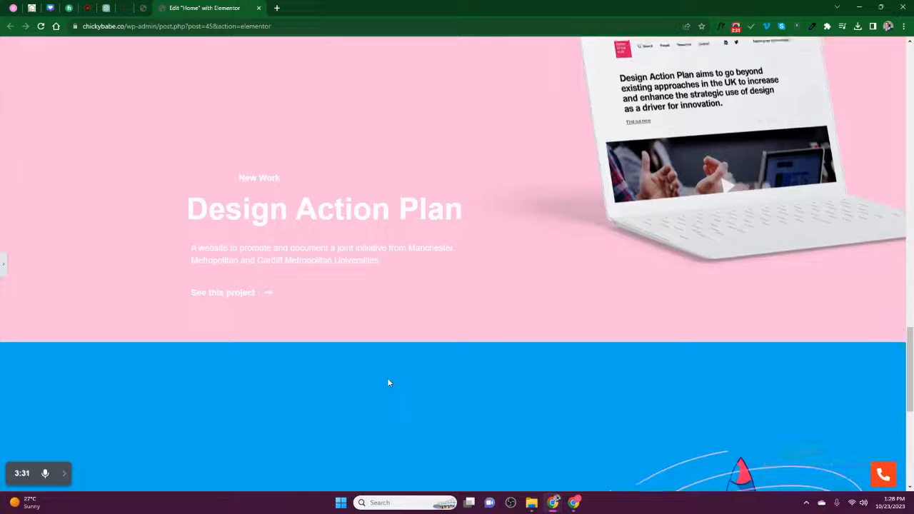
{"action": "scroll", "coordinate": [390, 380], "scroll_direction": "down", "scroll_amount": 20}
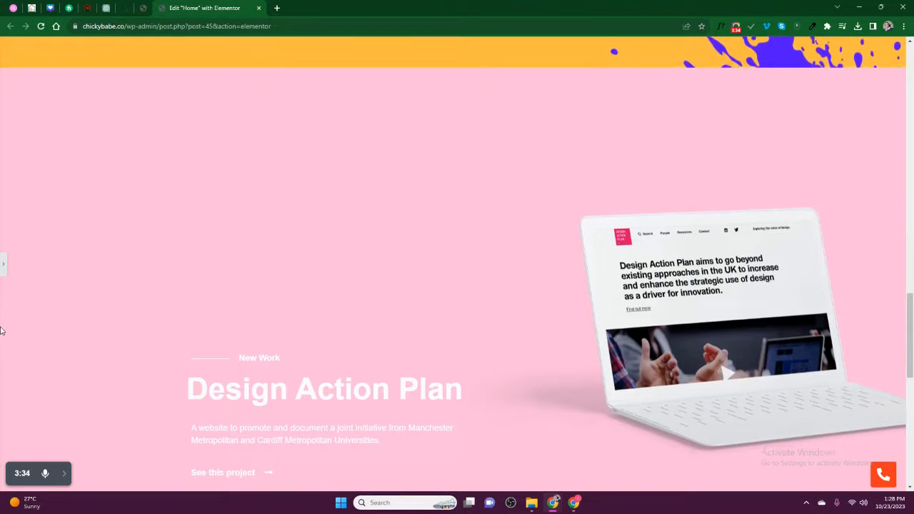
{"action": "left_click", "coordinate": [3, 264]}
{"action": "scroll", "coordinate": [95, 177], "scroll_direction": "up", "scroll_amount": 1}
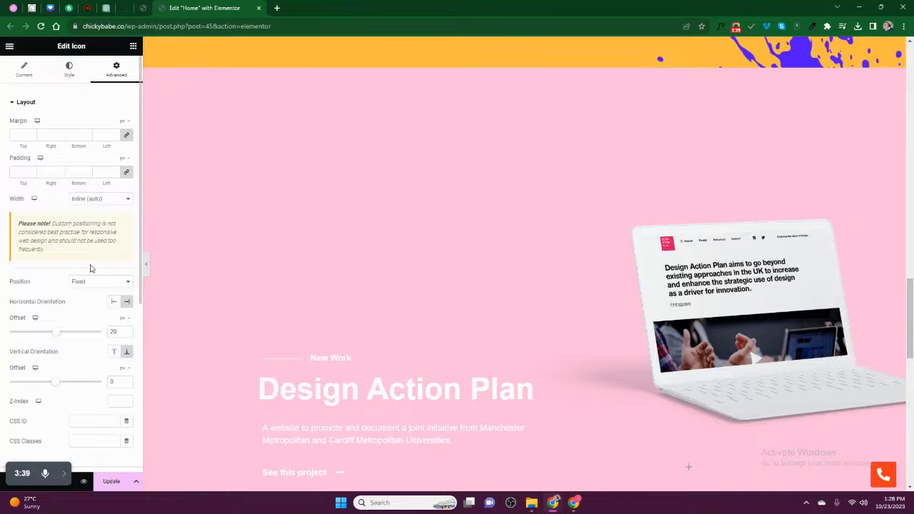
- Apply Z-Index 99, save with Update, and check the preview while scrolling
{"action": "scroll", "coordinate": [97, 270], "scroll_direction": "down", "scroll_amount": 1}
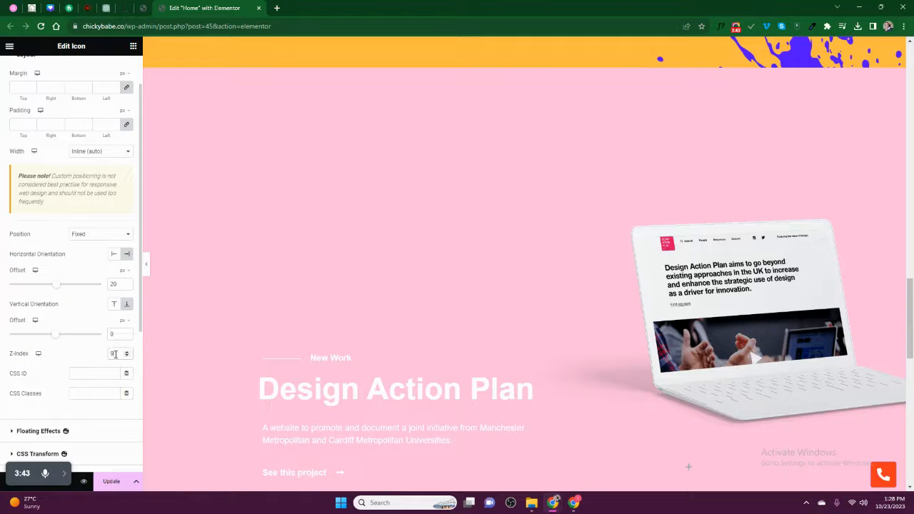
{"action": "left_click", "coordinate": [110, 482]}
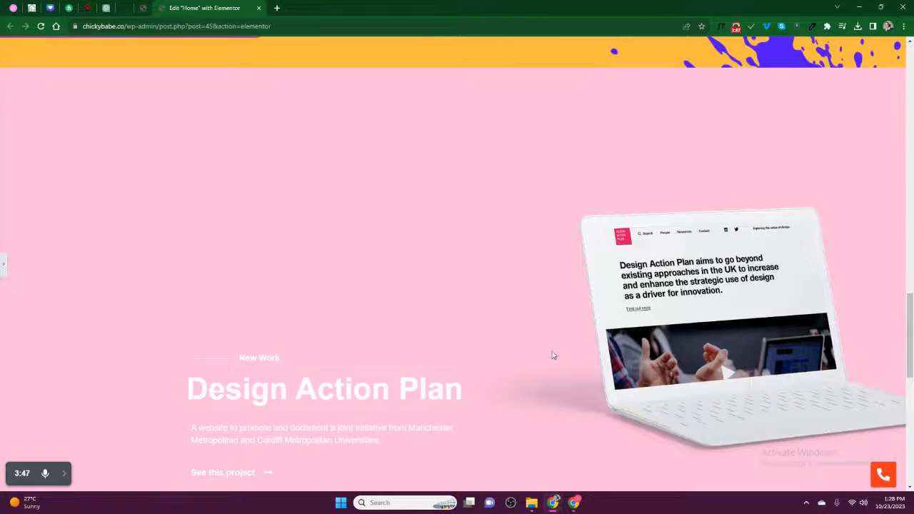
{"action": "scroll", "coordinate": [632, 320], "scroll_direction": "down", "scroll_amount": 11}
{"action": "scroll", "coordinate": [634, 323], "scroll_direction": "up", "scroll_amount": 17}
{"action": "scroll", "coordinate": [635, 323], "scroll_direction": "up", "scroll_amount": 5}
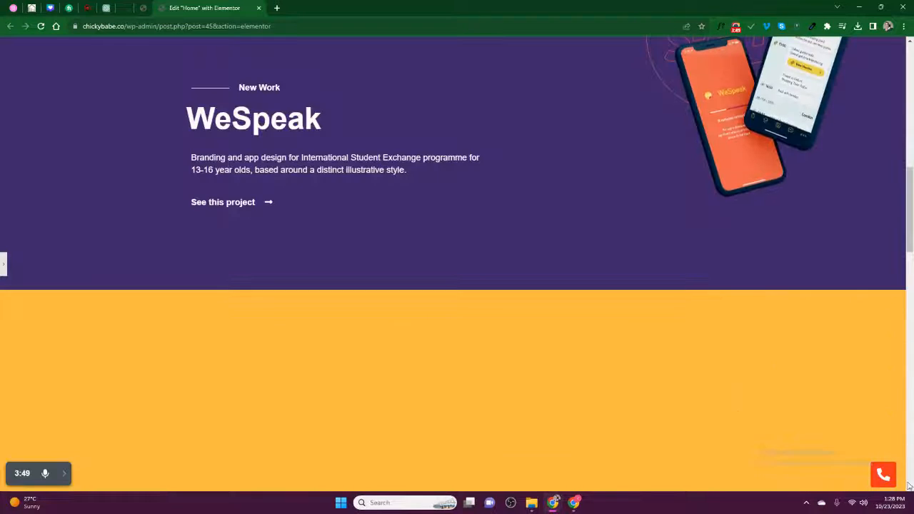
{"action": "scroll", "coordinate": [638, 363], "scroll_direction": "up", "scroll_amount": 6}
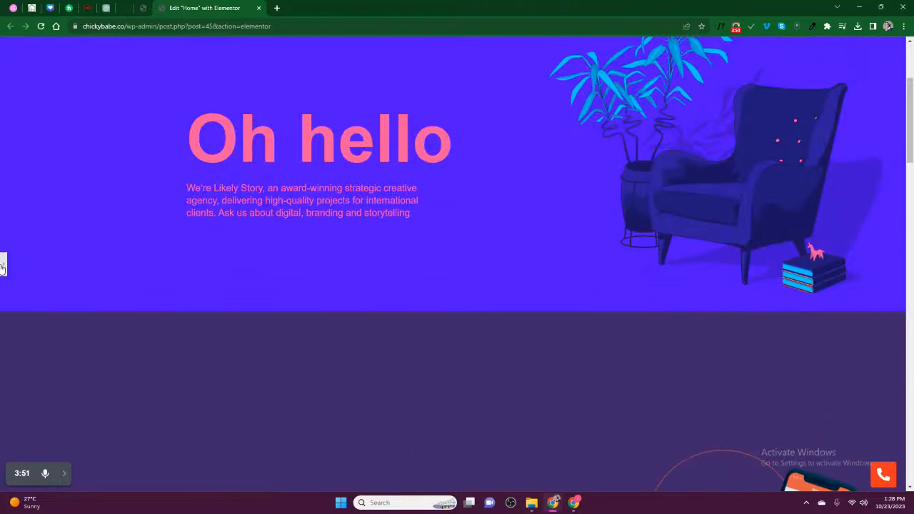
{"action": "left_click", "coordinate": [2, 267]}
{"action": "scroll", "coordinate": [799, 440], "scroll_direction": "down", "scroll_amount": 10}
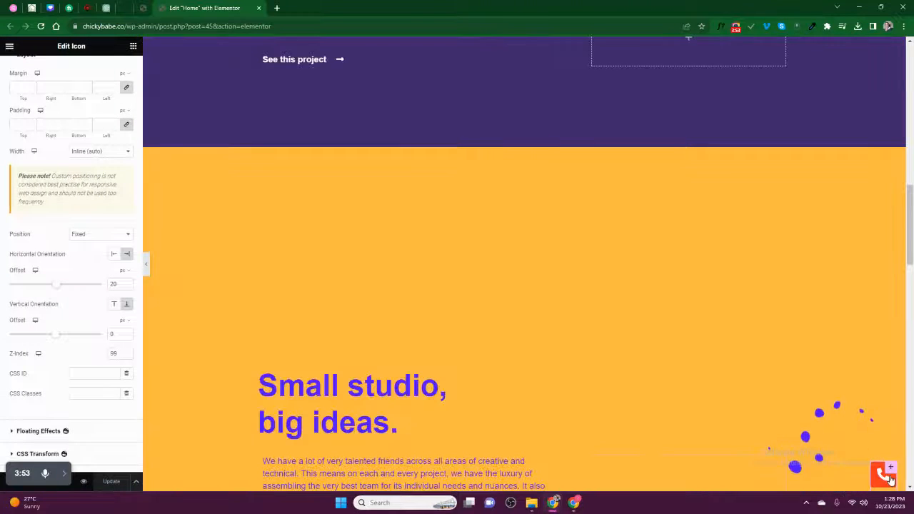
{"action": "scroll", "coordinate": [24, 338], "scroll_direction": "down", "scroll_amount": 4}
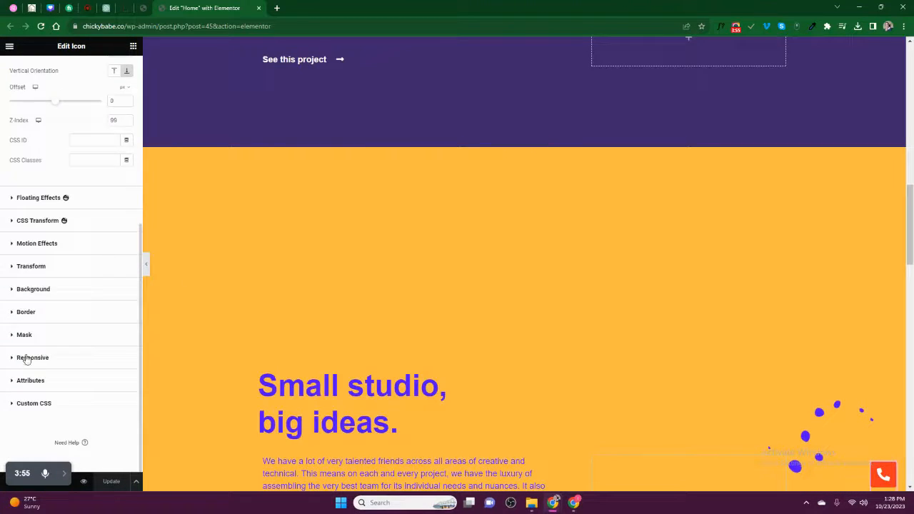
{"action": "scroll", "coordinate": [25, 214], "scroll_direction": "up", "scroll_amount": 5}
- In the Hover state, set Primary Colour to global Text and Secondary Colour to #fff
{"action": "left_click", "coordinate": [67, 71]}
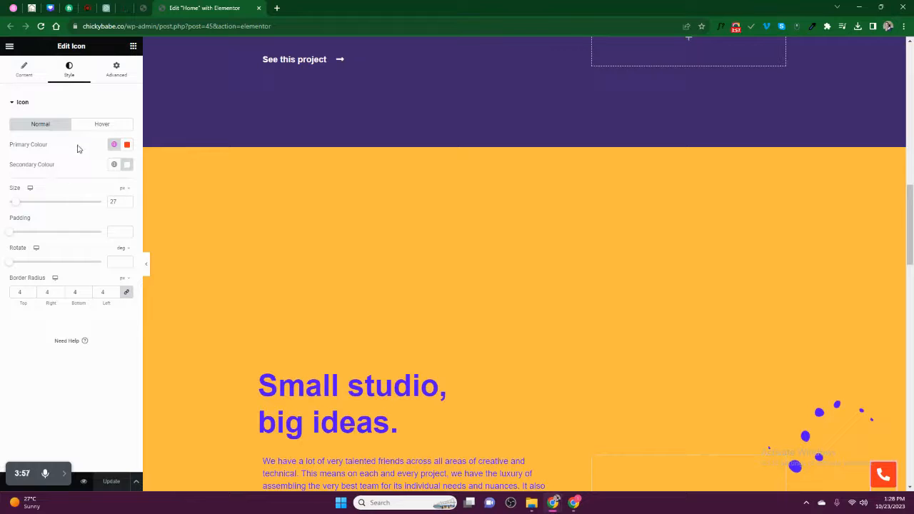
{"action": "left_click", "coordinate": [100, 125]}
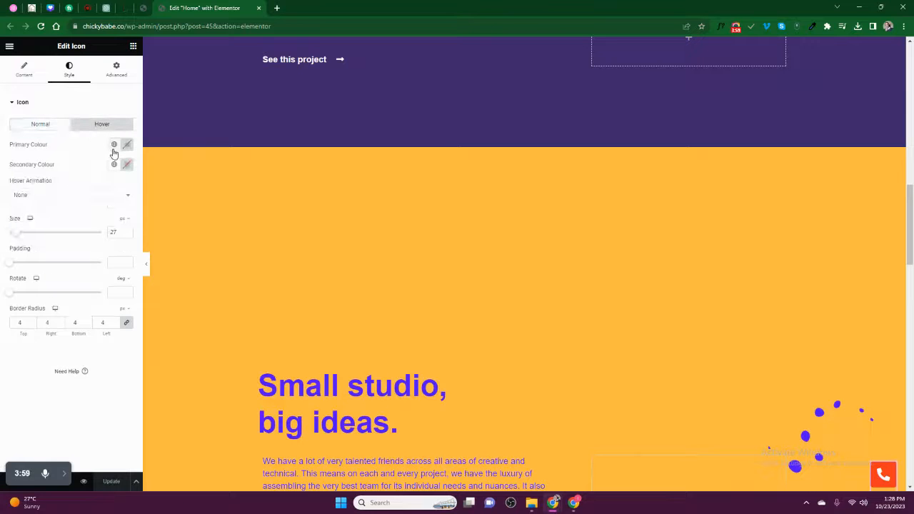
{"action": "left_click", "coordinate": [114, 145]}
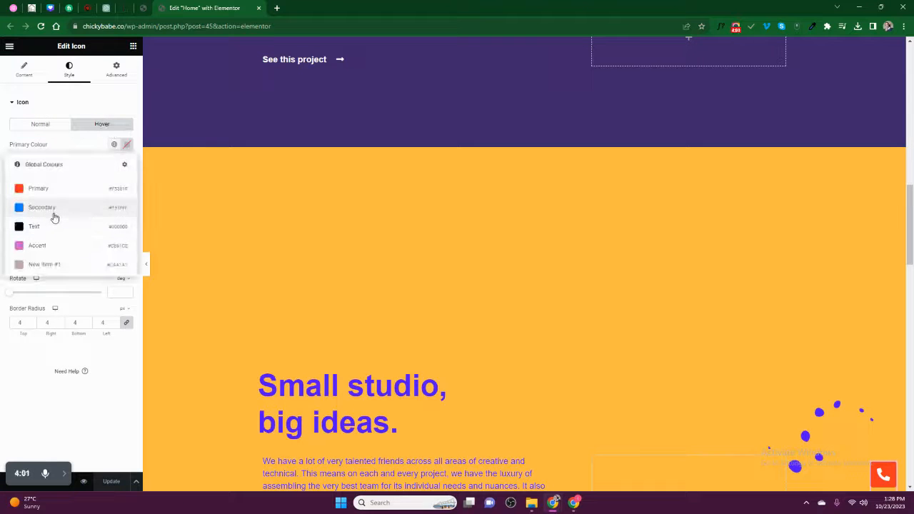
{"action": "left_click", "coordinate": [50, 226]}
{"action": "left_click", "coordinate": [113, 164]}
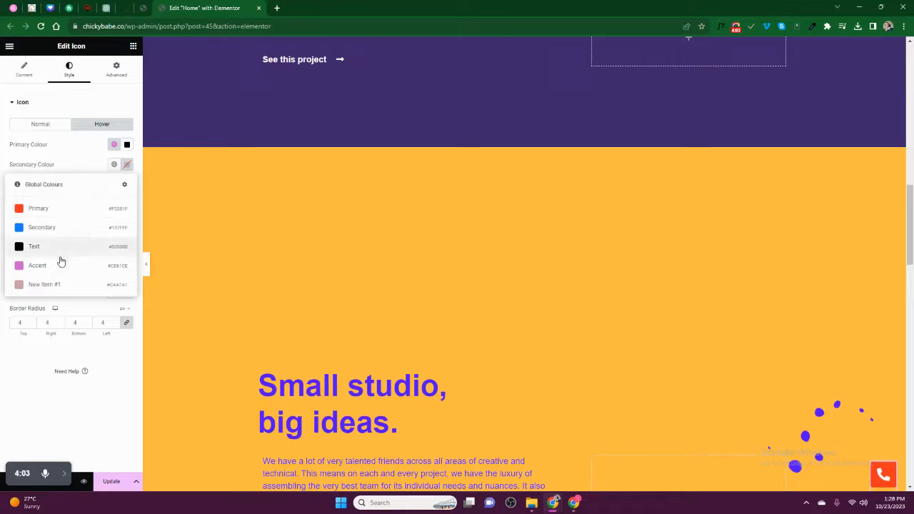
{"action": "left_click", "coordinate": [125, 165]}
{"action": "type", "text": "#fff"}
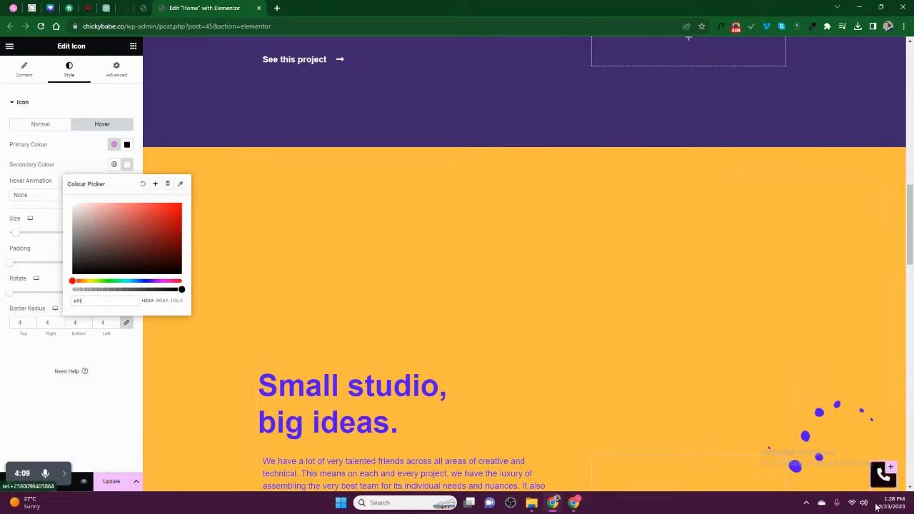
- Choose Bob as the hover animation after trying Grow and Shrink
{"action": "left_click", "coordinate": [26, 202]}
{"action": "left_click", "coordinate": [35, 228]}
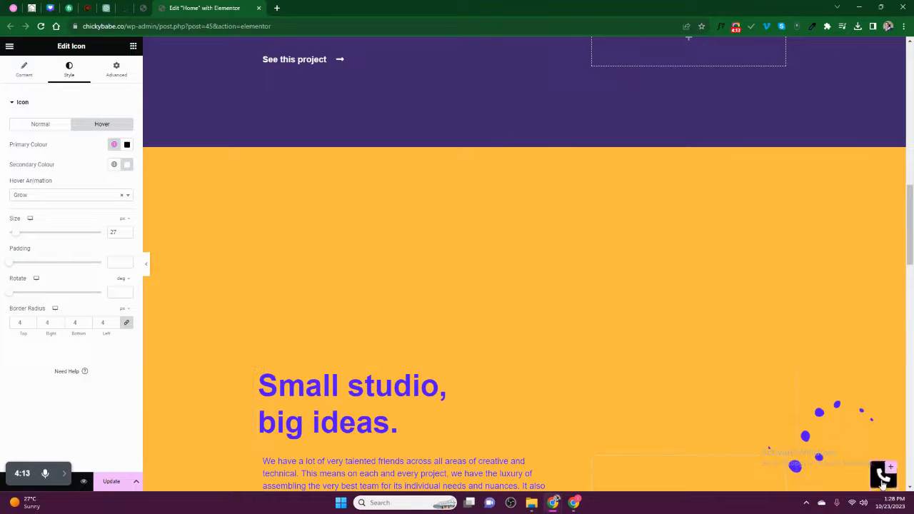
{"action": "left_click", "coordinate": [20, 199]}
{"action": "left_click", "coordinate": [31, 235]}
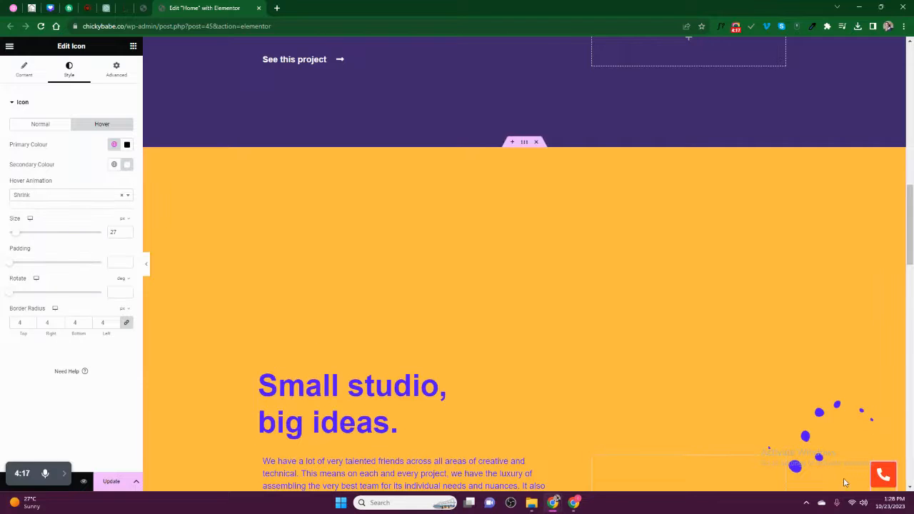
{"action": "left_click", "coordinate": [47, 195]}
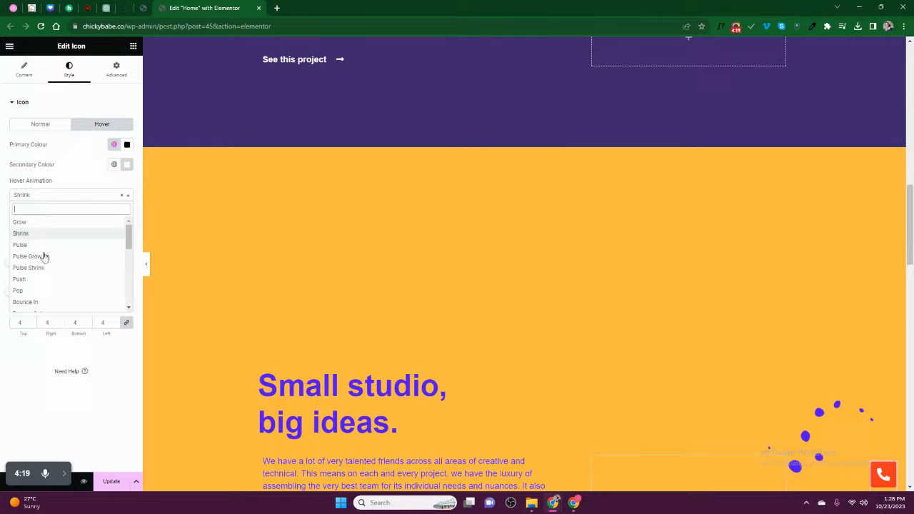
{"action": "scroll", "coordinate": [29, 287], "scroll_direction": "down", "scroll_amount": 2}
{"action": "scroll", "coordinate": [30, 287], "scroll_direction": "down", "scroll_amount": 3}
{"action": "left_click", "coordinate": [21, 282]}
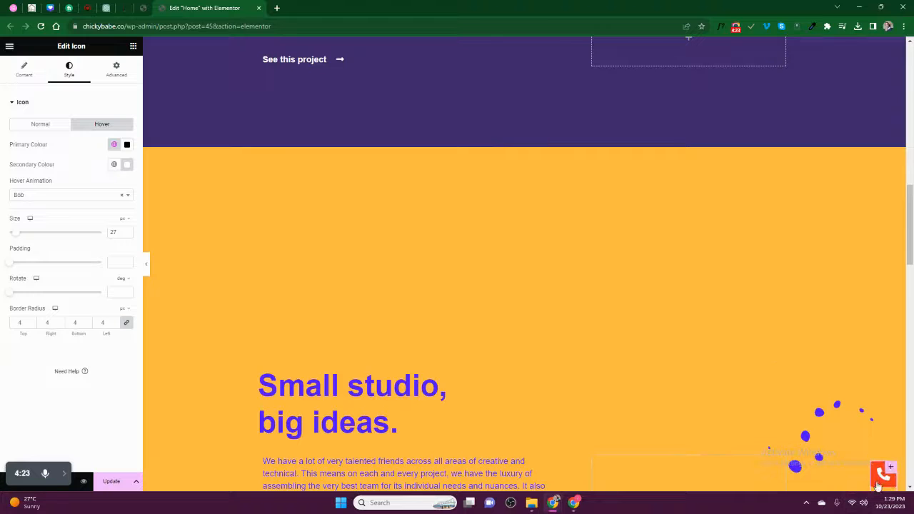
- Collapse the sidebar and scroll to confirm the orange phone button stays fixed bottom-right
{"action": "left_click", "coordinate": [147, 269]}
{"action": "scroll", "coordinate": [500, 349], "scroll_direction": "down", "scroll_amount": 3}
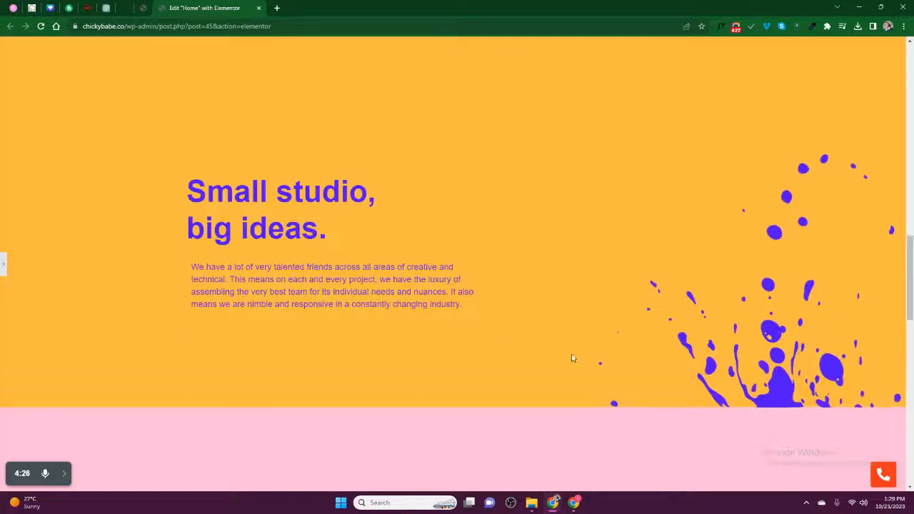
{"action": "scroll", "coordinate": [714, 400], "scroll_direction": "up", "scroll_amount": 6}
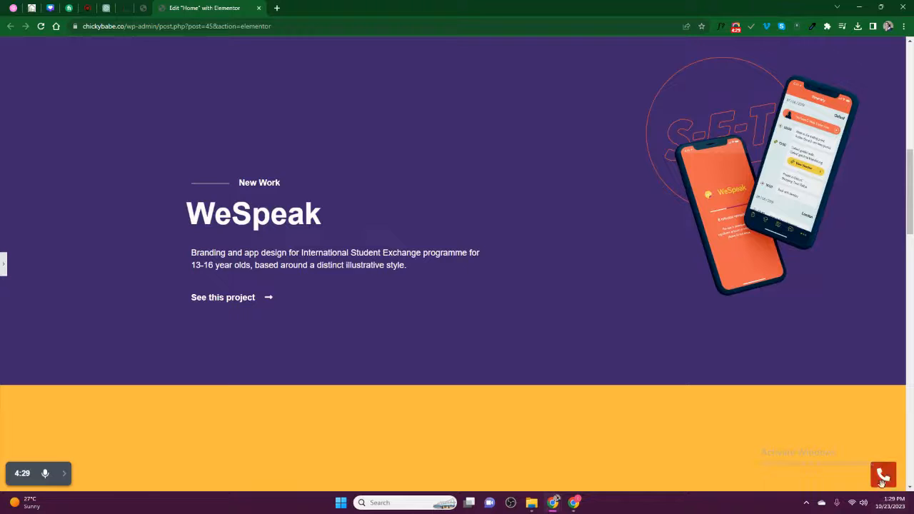
{"action": "scroll", "coordinate": [779, 400], "scroll_direction": "up", "scroll_amount": 5}
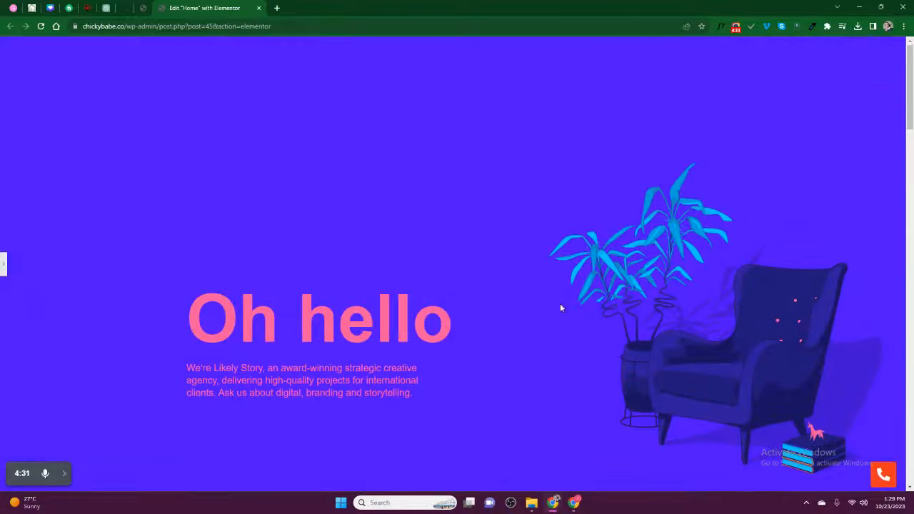
{"action": "scroll", "coordinate": [560, 307], "scroll_direction": "down", "scroll_amount": 10}
{"action": "scroll", "coordinate": [553, 303], "scroll_direction": "up", "scroll_amount": 10}
{"action": "scroll", "coordinate": [554, 313], "scroll_direction": "down", "scroll_amount": 5}
{"action": "scroll", "coordinate": [452, 257], "scroll_direction": "down", "scroll_amount": 5}
{"action": "scroll", "coordinate": [461, 281], "scroll_direction": "up", "scroll_amount": 8}
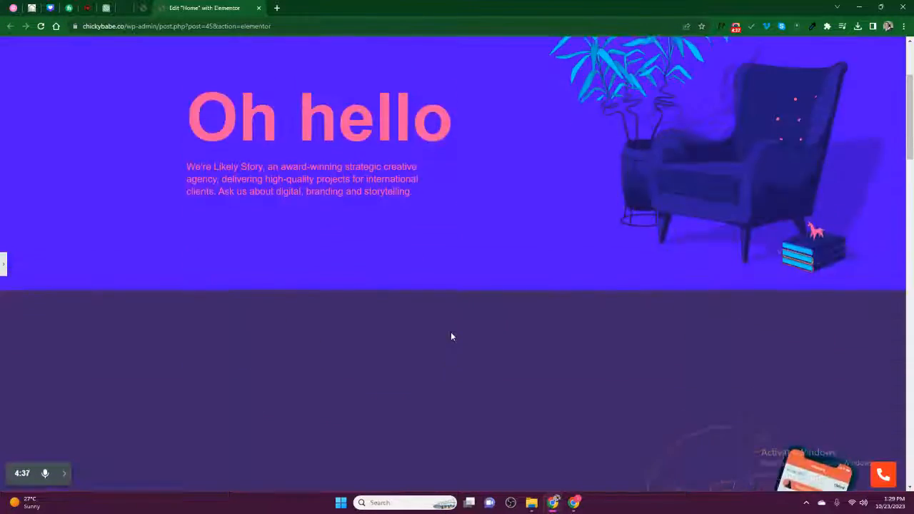